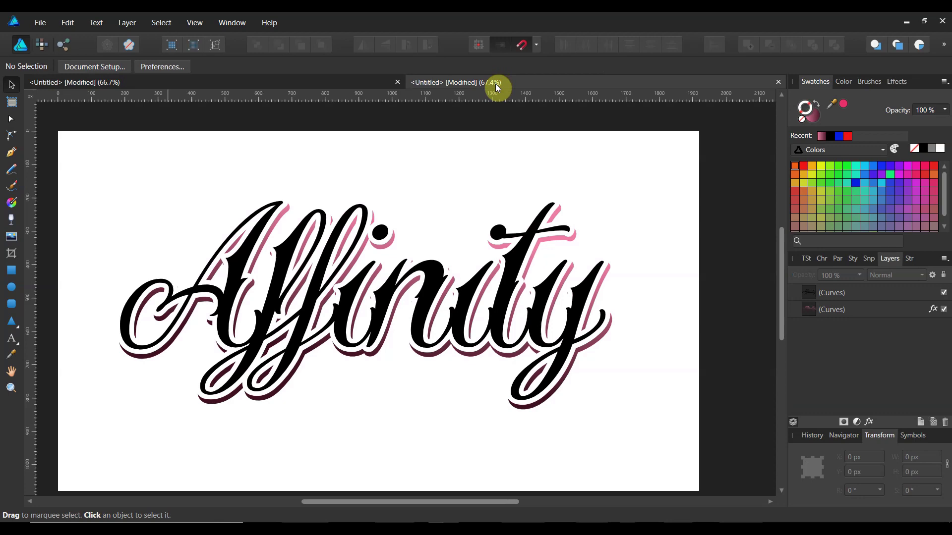
Delete the old Affinity lettering and its pink offset copy from the page
left_click(7, 85)
left_click_drag(82, 140, 650, 461)
key("Delete")
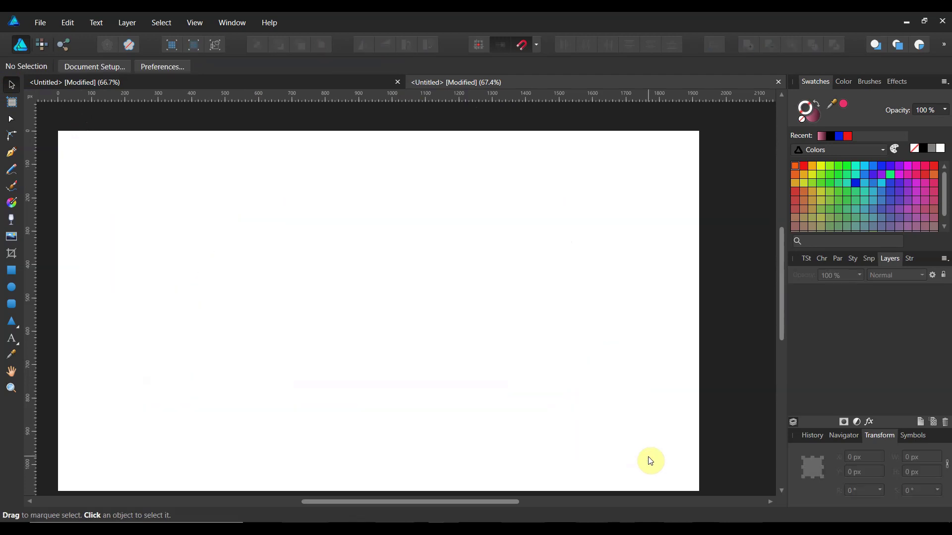
Create a new 1920 × 1080 px Web document from File > New
left_click(46, 23)
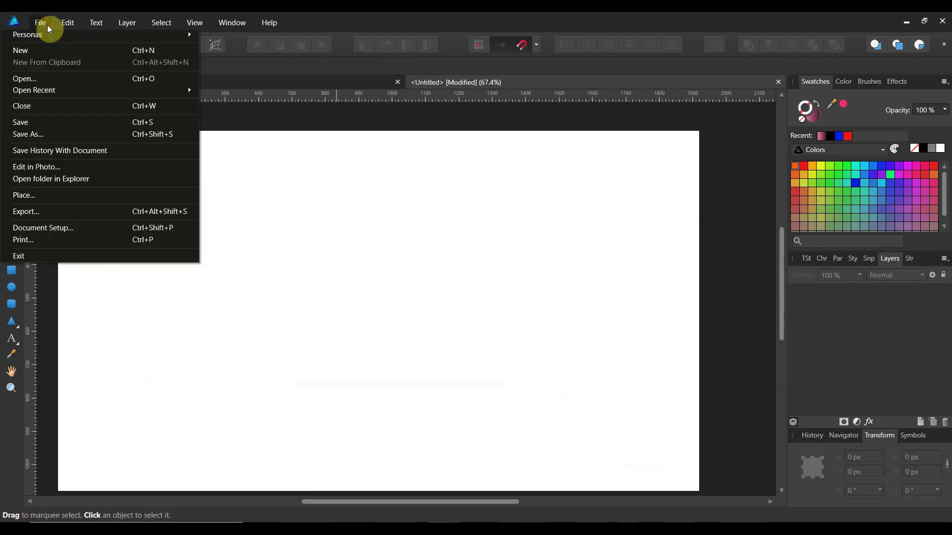
left_click(48, 51)
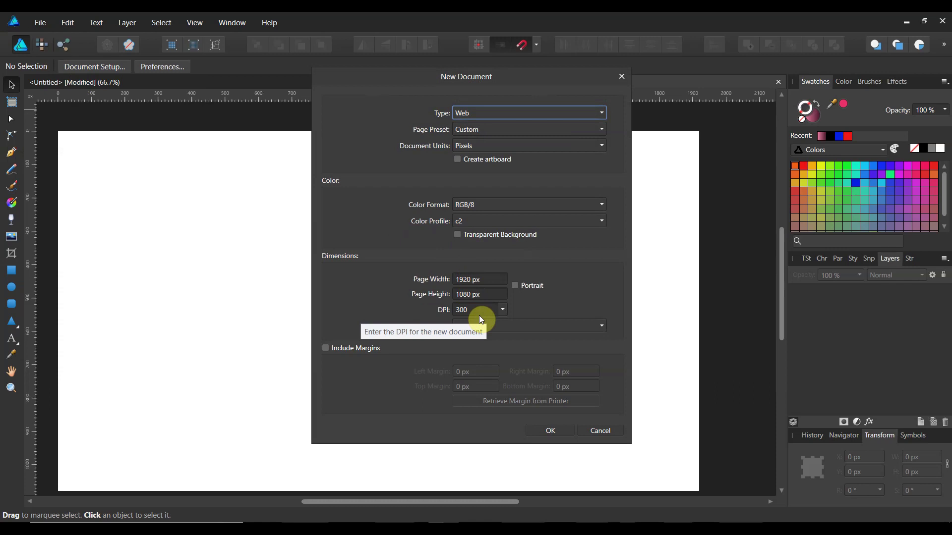
left_click(557, 428)
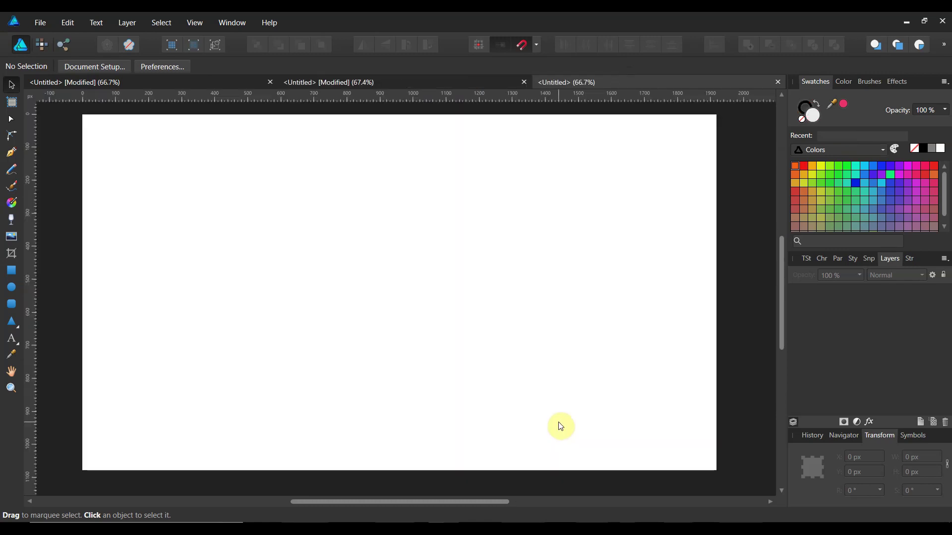
Type 'Affinity' as artistic text on the page
left_click(11, 342)
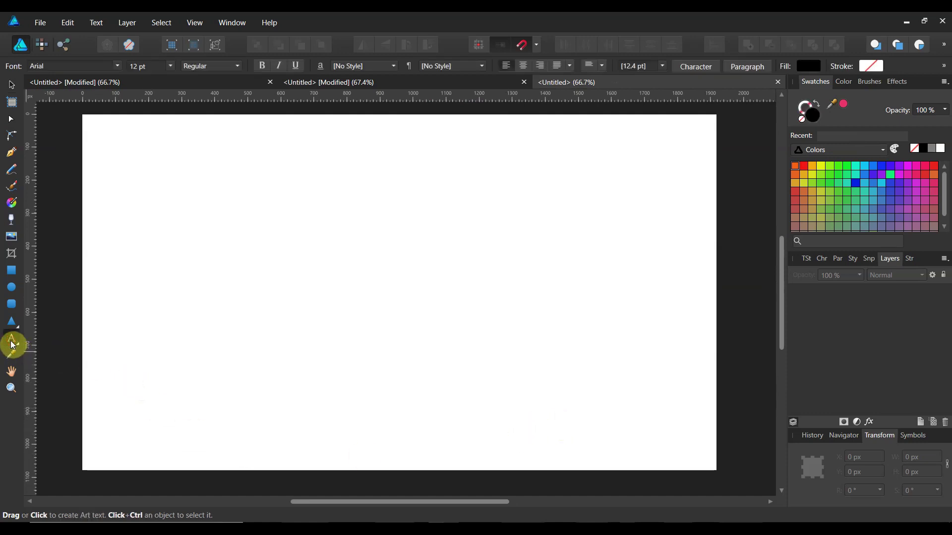
left_click_drag(118, 249, 234, 357)
type("A")
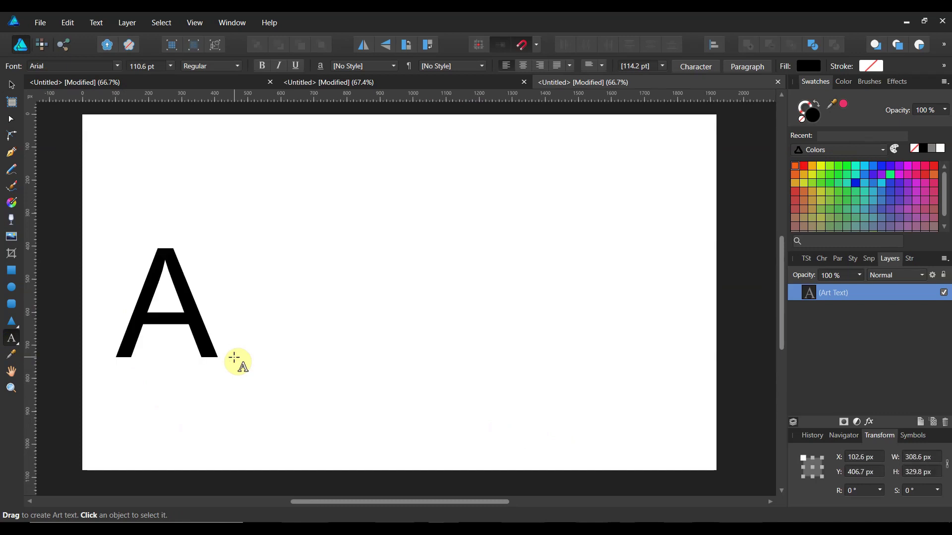
type("ffinity")
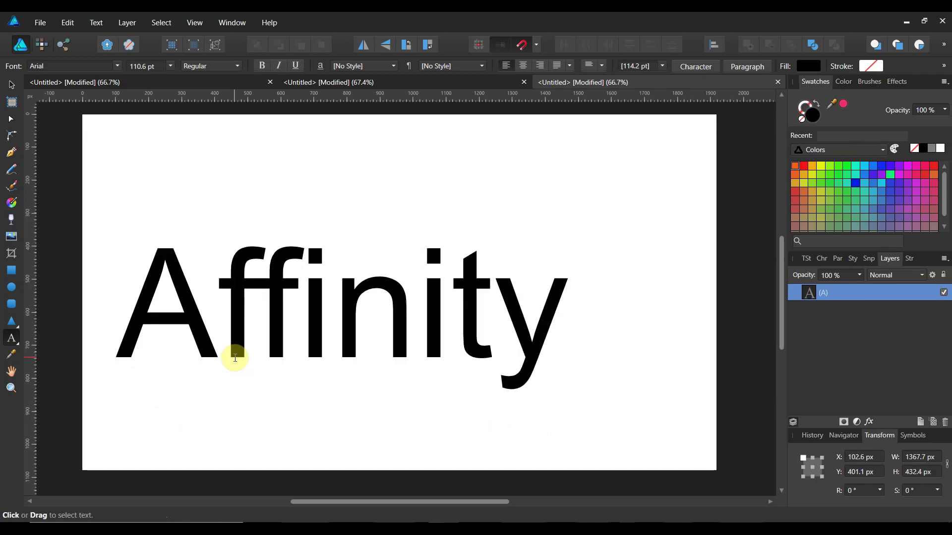
key("Escape")
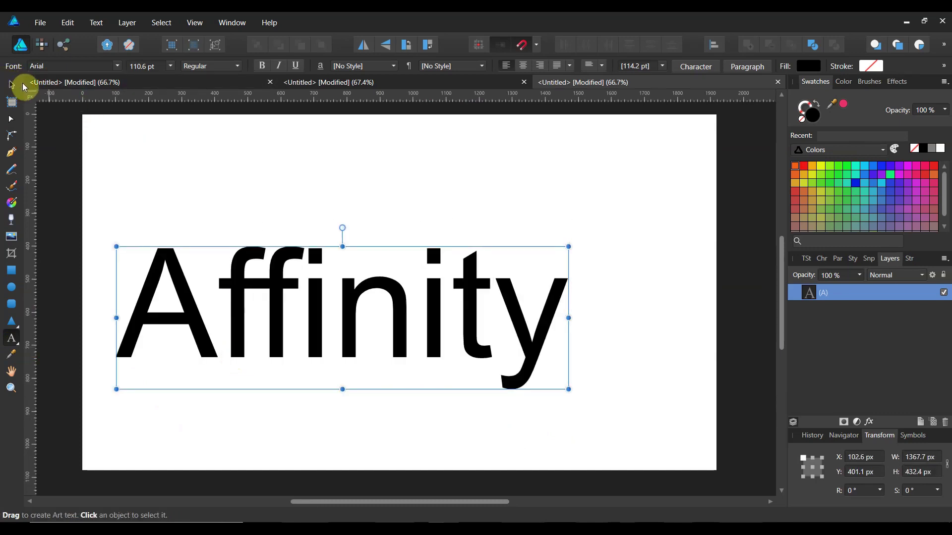
Set the whole word in the Sewstain script font
left_click(115, 67)
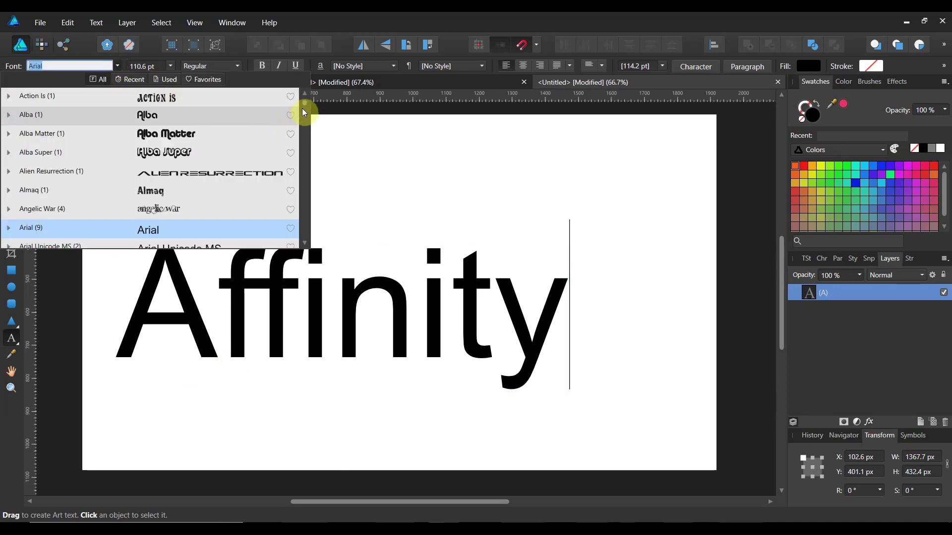
left_click_drag(305, 104, 306, 211)
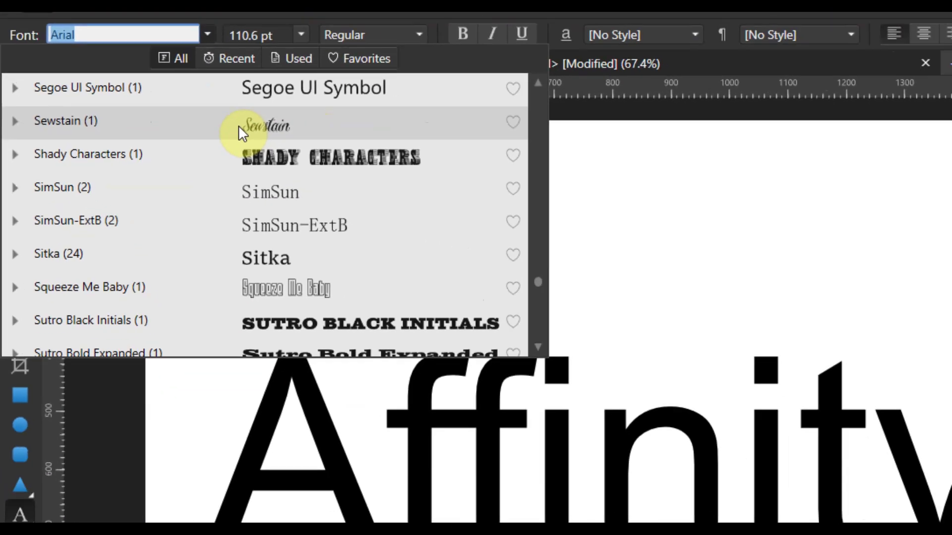
left_click(373, 135)
left_click_drag(157, 308, 707, 334)
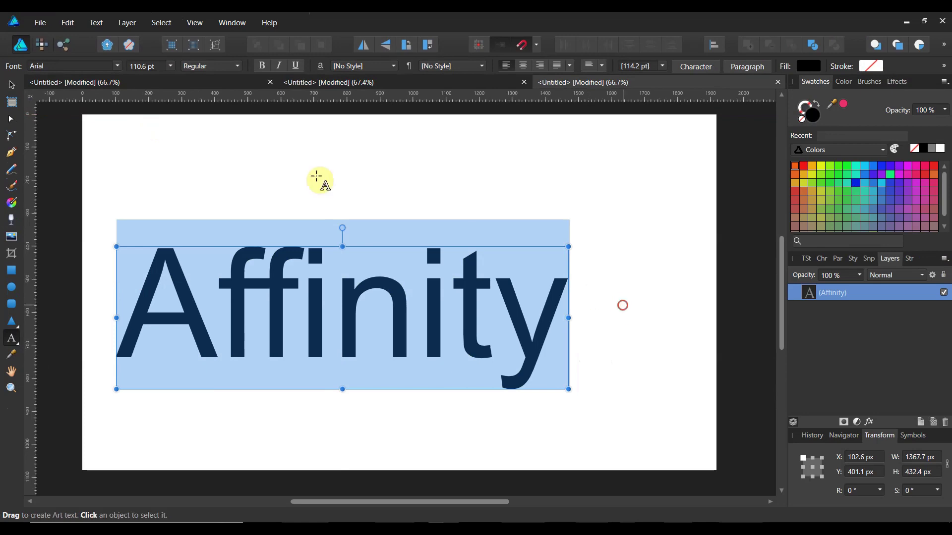
left_click(118, 66)
left_click_drag(306, 109, 307, 206)
left_click(285, 209)
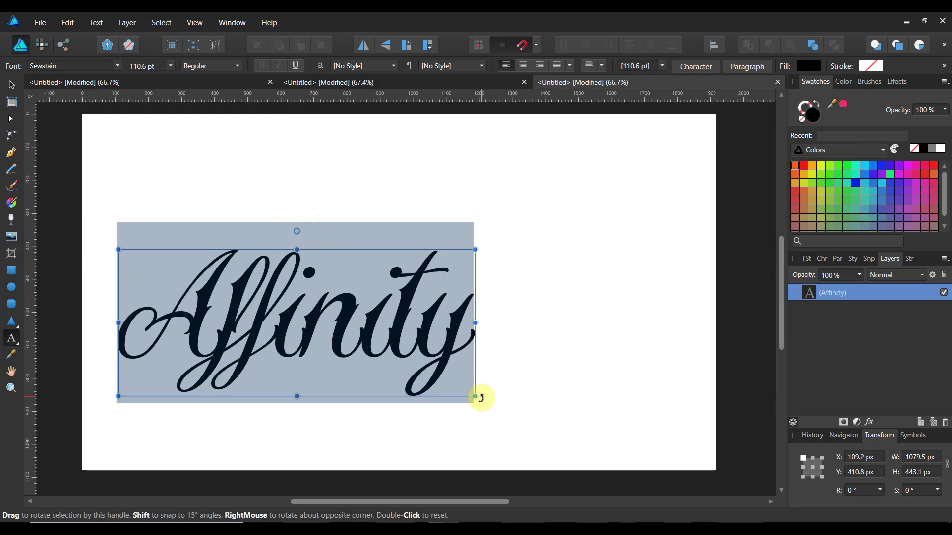
Enlarge the word to about 169.4 pt and move it up to the page centre
left_click_drag(481, 397, 684, 442)
left_click(12, 85)
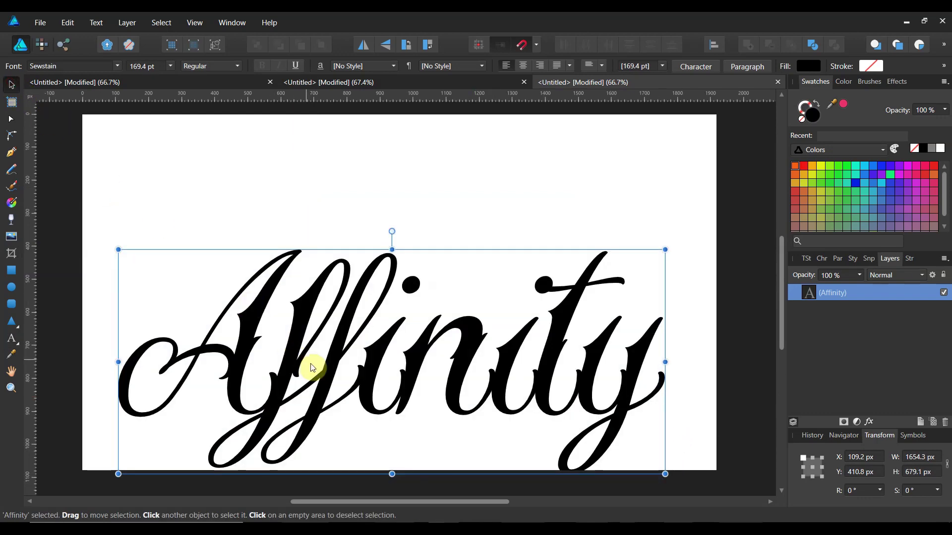
left_click_drag(334, 366, 327, 296)
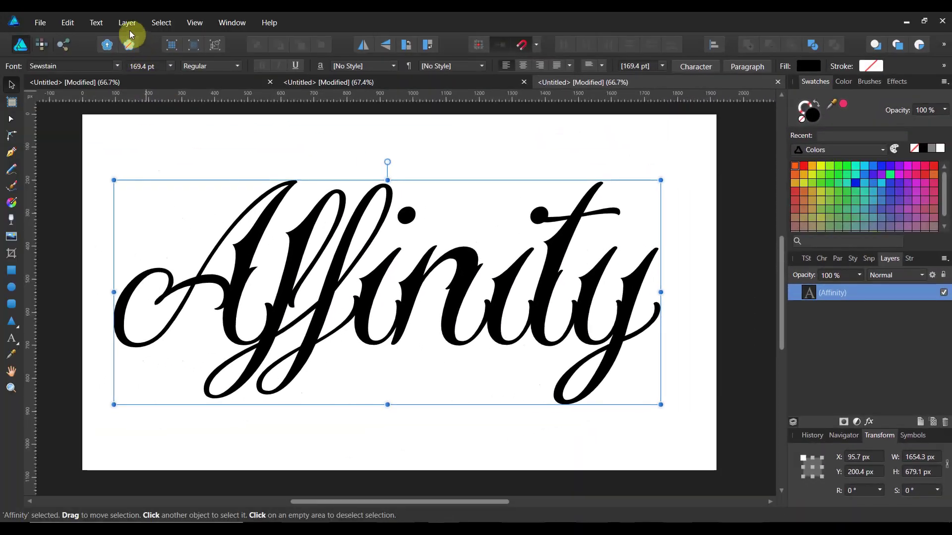
Convert the Affinity text to curves with Layer > Convert to Curves
left_click(127, 23)
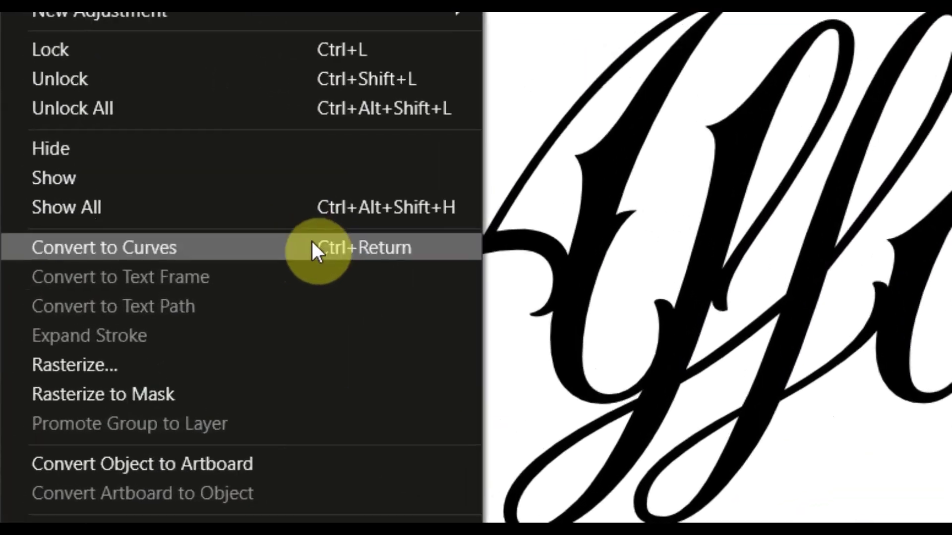
left_click(179, 273)
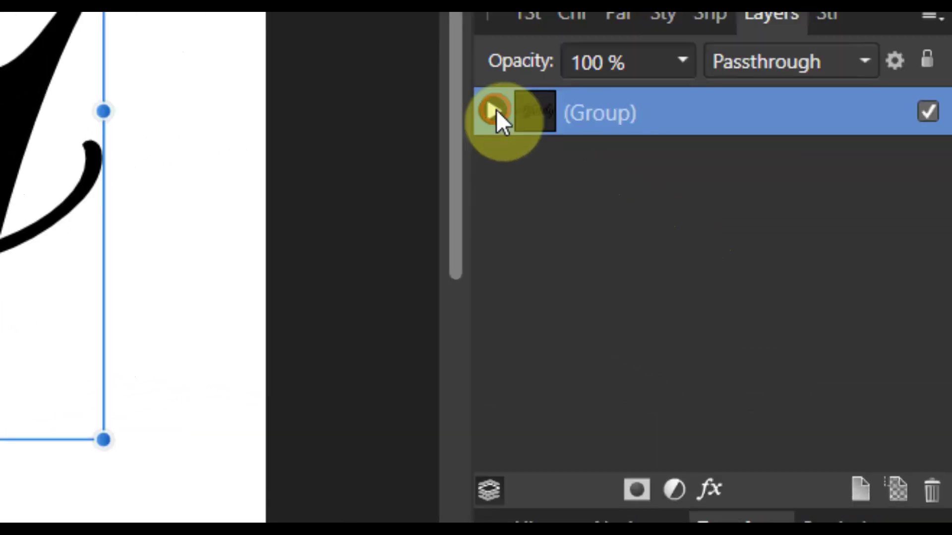
Expand the group and select all six letter curves of Affinity
left_click(795, 292)
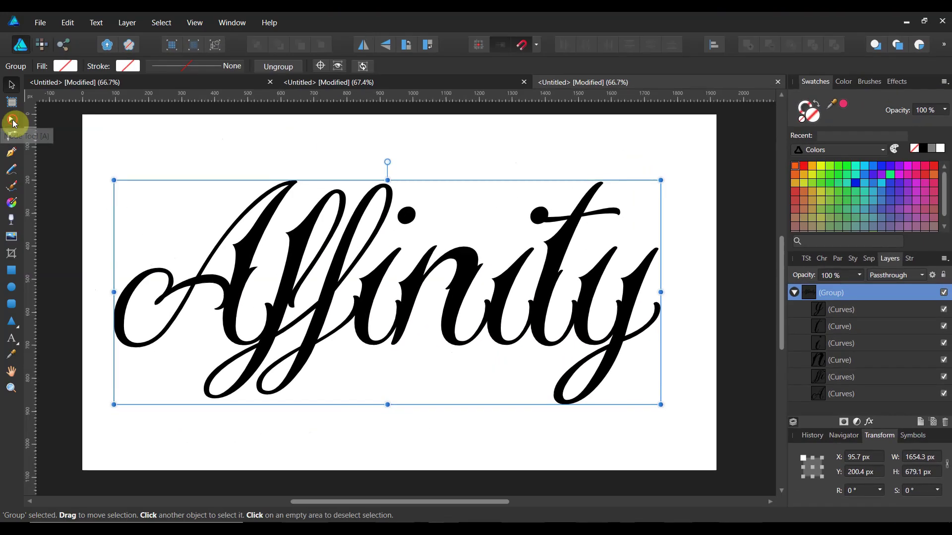
left_click(13, 123)
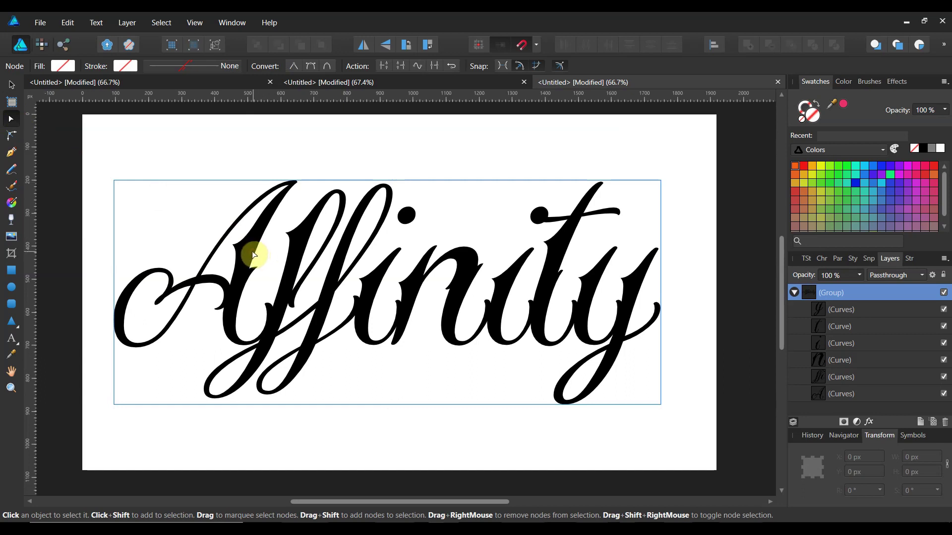
left_click(852, 329)
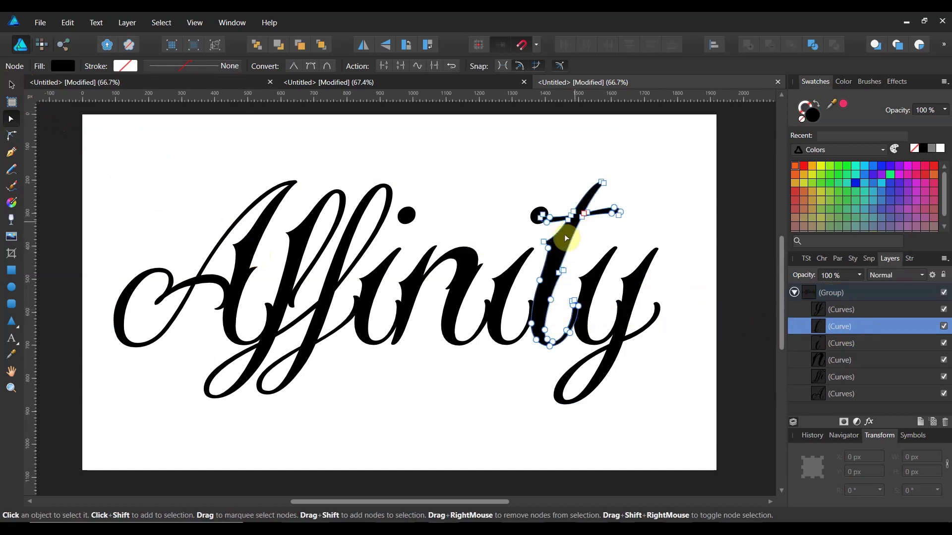
left_click(10, 86)
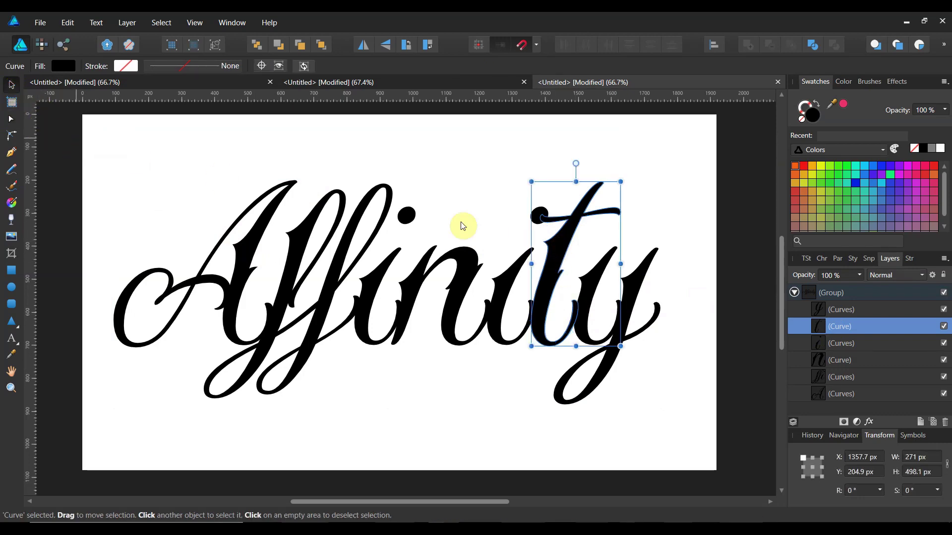
left_click(827, 310)
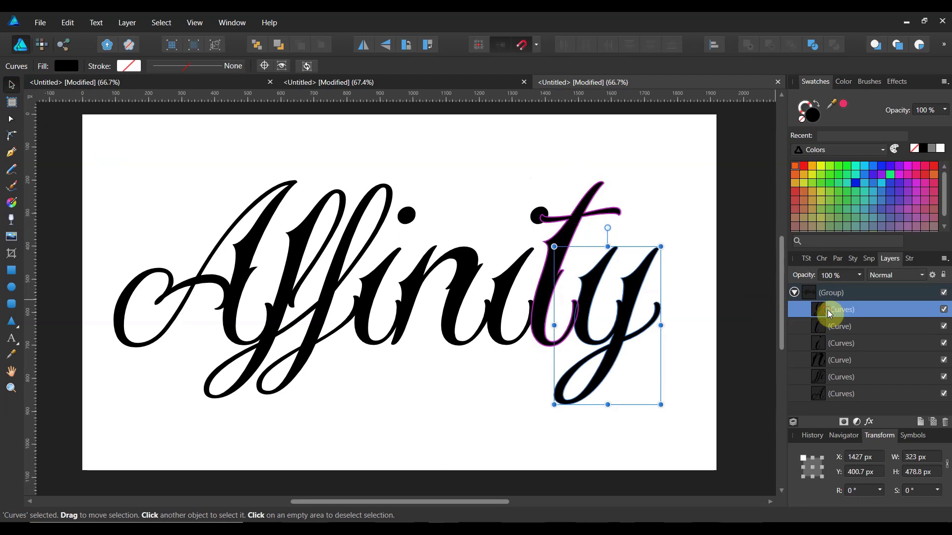
left_click(847, 396, "shift")
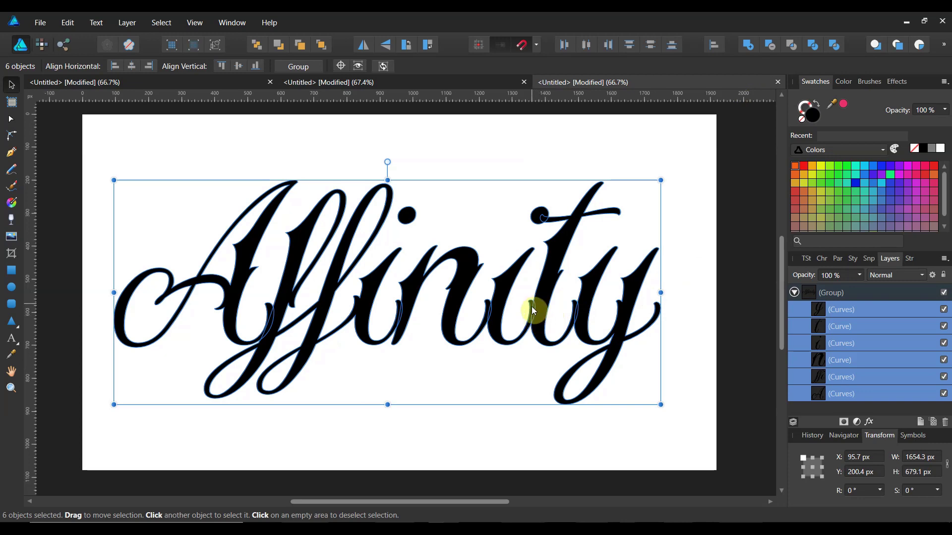
Add the letters into one curves object, delete the empty group, and nudge the lettering up
left_click(748, 48)
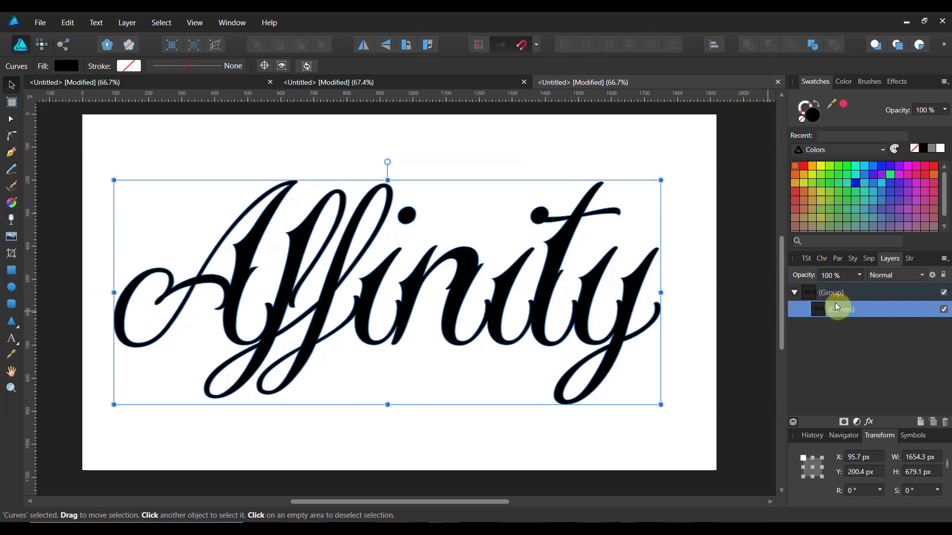
left_click_drag(824, 315, 821, 289)
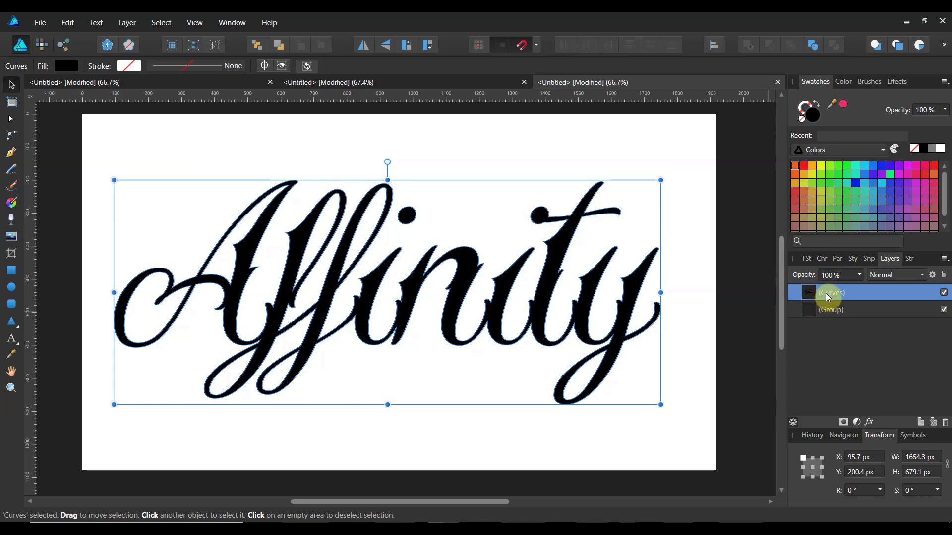
left_click(824, 311)
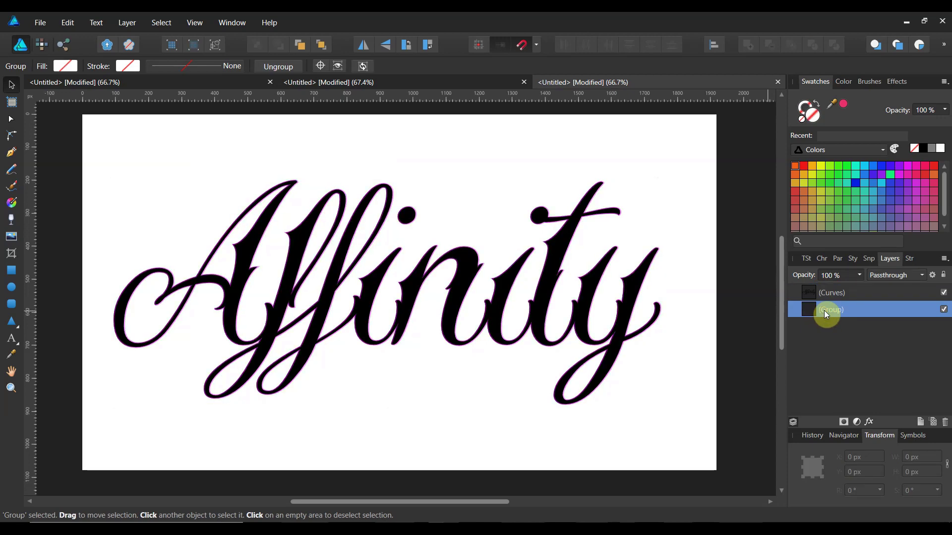
key("Delete")
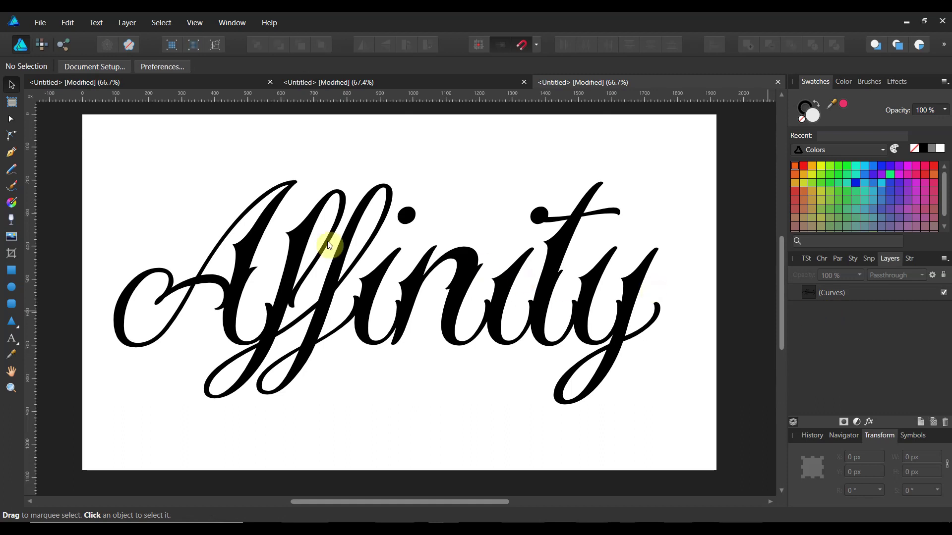
mouse_move(249, 241)
left_mouse_down()
mouse_move(245, 230)
mouse_move(272, 219)
mouse_move(259, 259)
mouse_move(245, 226)
mouse_move(257, 238)
left_mouse_up()
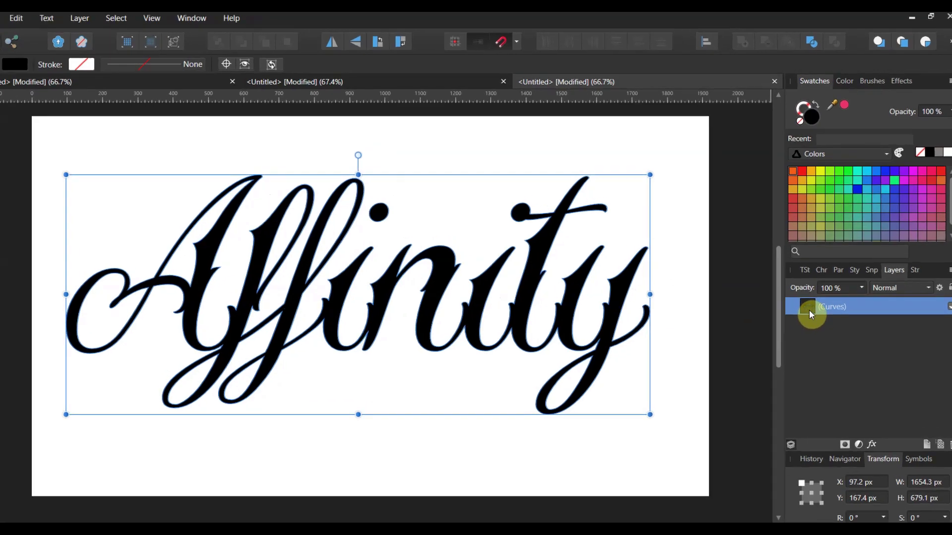
right_click(811, 300)
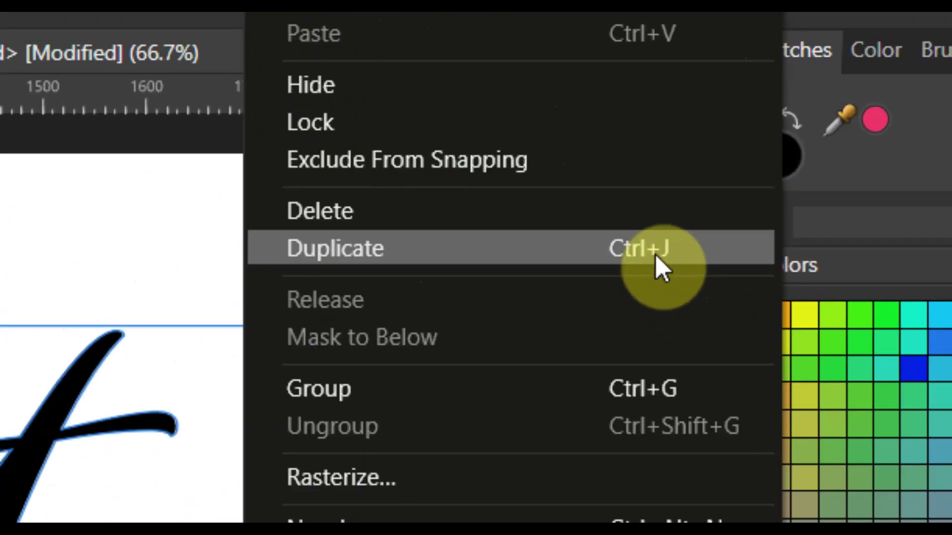
left_click(739, 182)
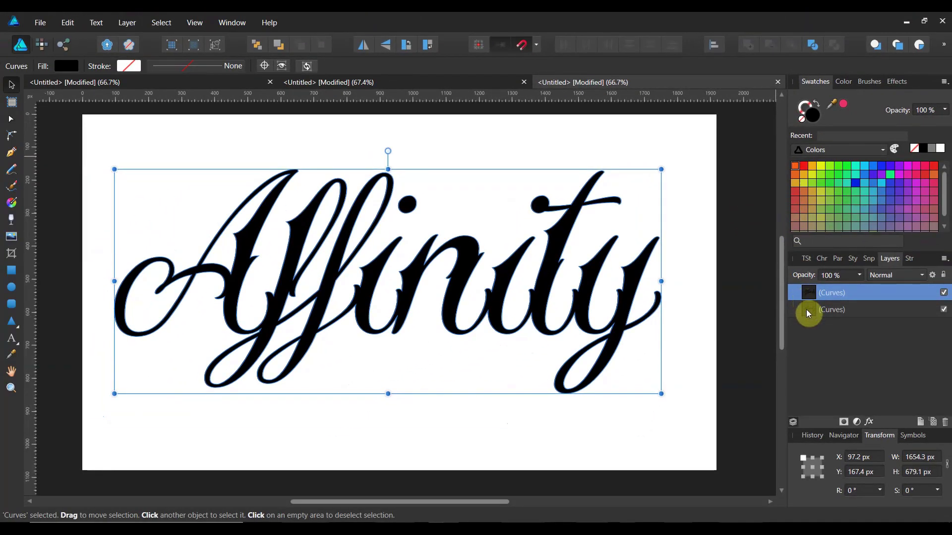
left_click(808, 313)
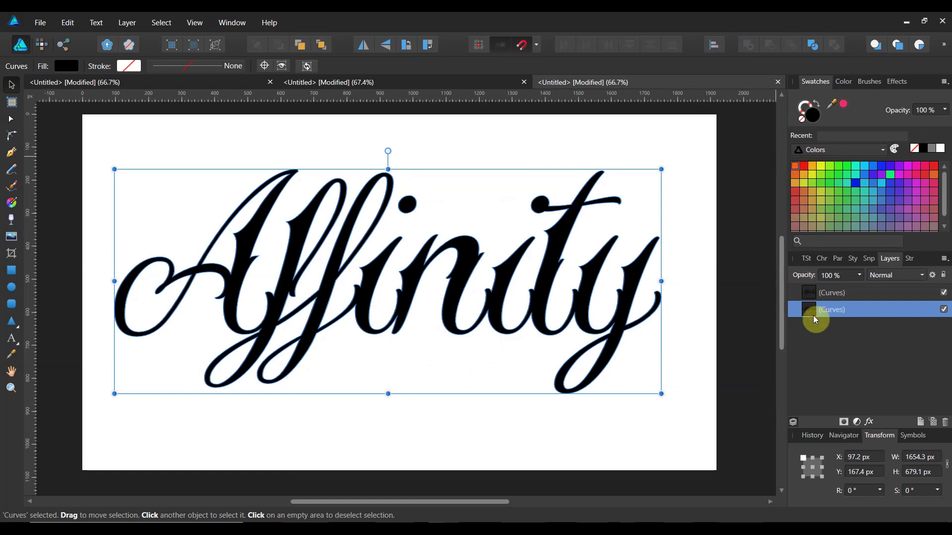
key("Delete")
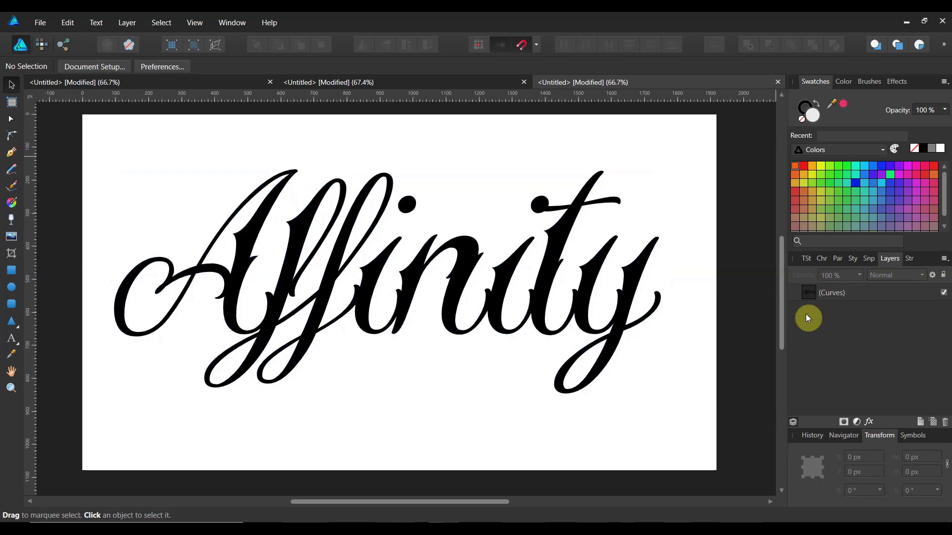
Give the lettering a red 5.9 pt stroke drawn behind the fill, adjusting its join
left_click(807, 293)
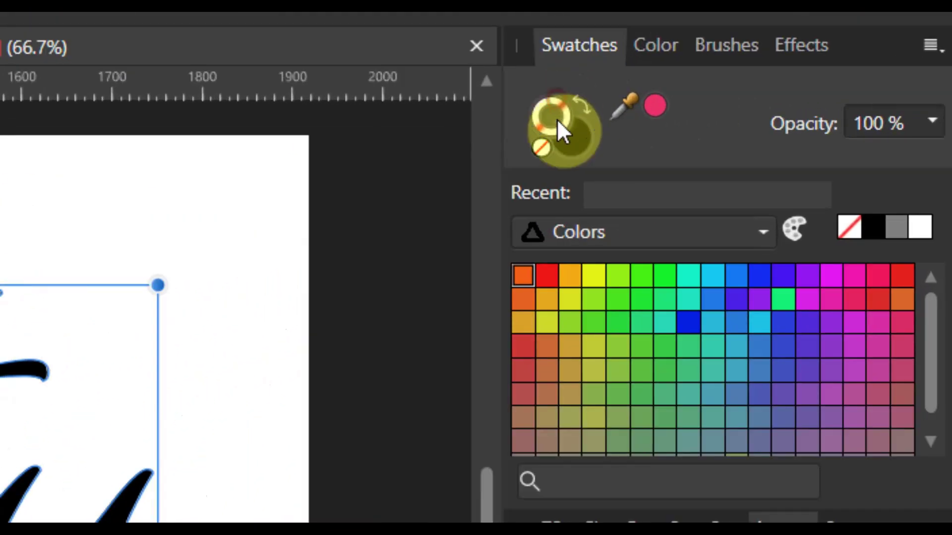
left_click(553, 272)
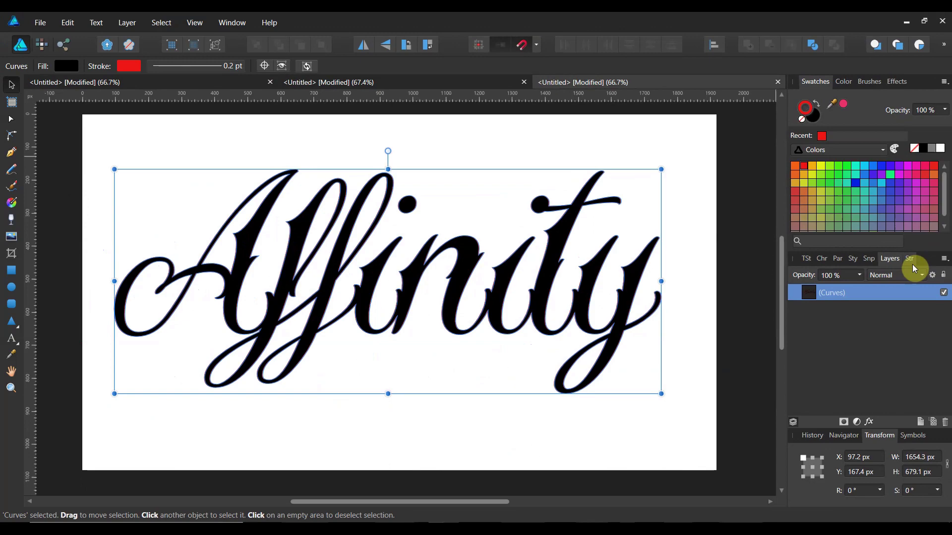
left_click(903, 275)
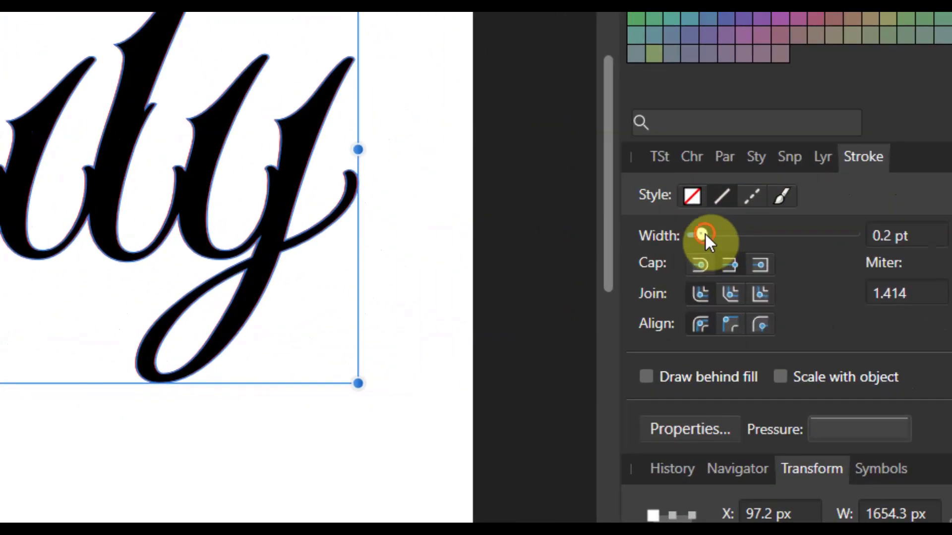
left_click_drag(820, 315, 827, 316)
left_click_drag(717, 234, 737, 231)
left_click(653, 373)
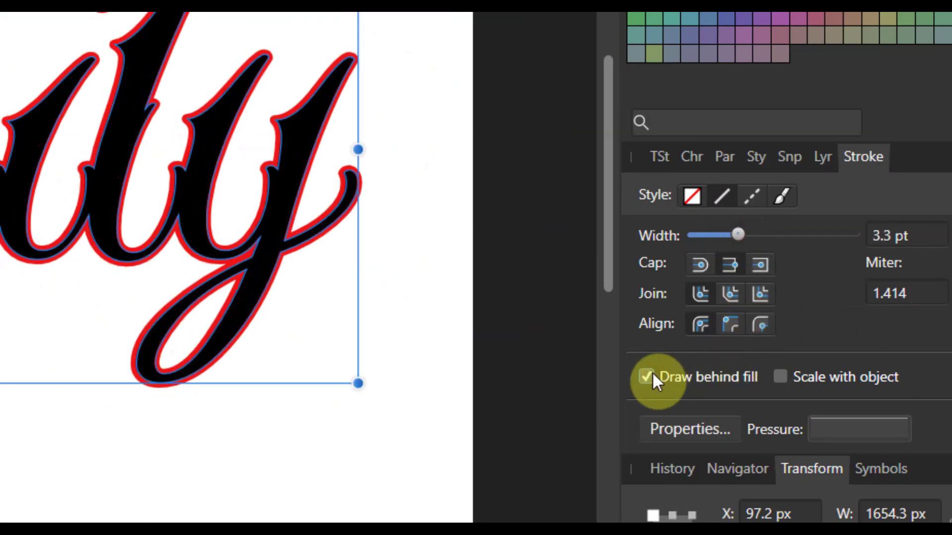
left_click_drag(738, 234, 748, 230)
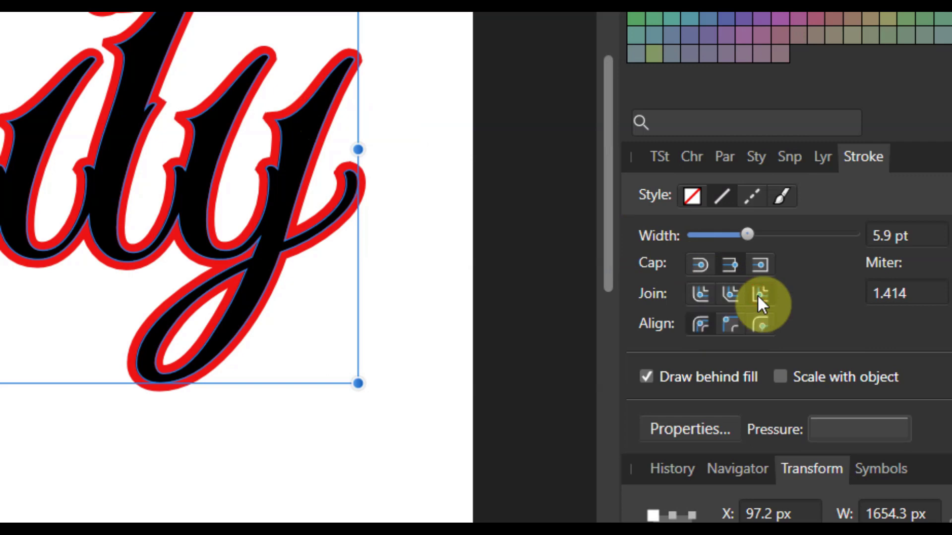
left_click(739, 297)
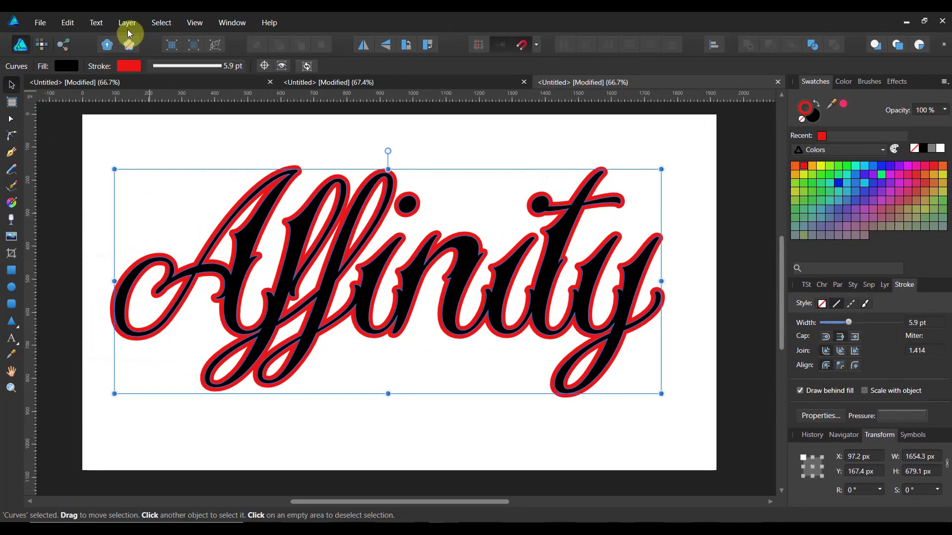
Expand the red stroke into a separate red-filled shape with Layer > Expand Stroke
left_click(128, 28)
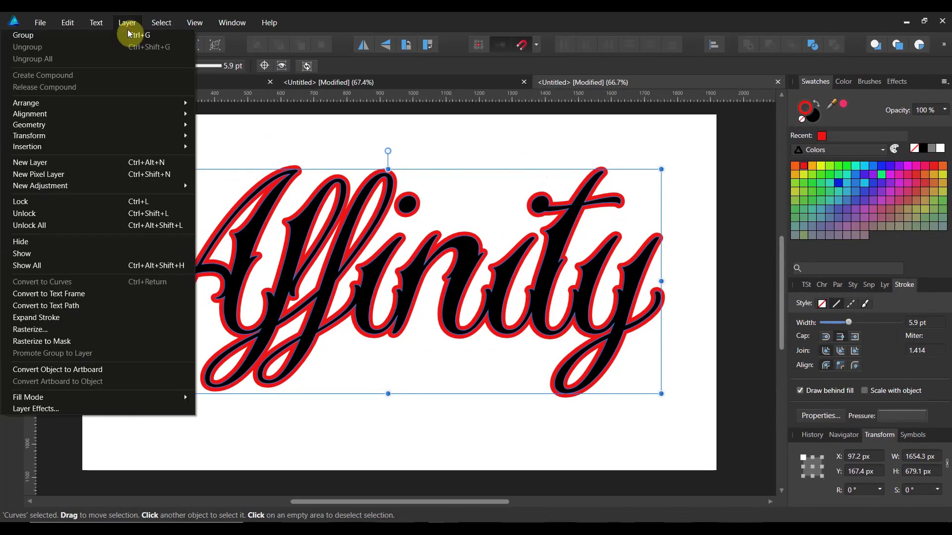
left_click(94, 326)
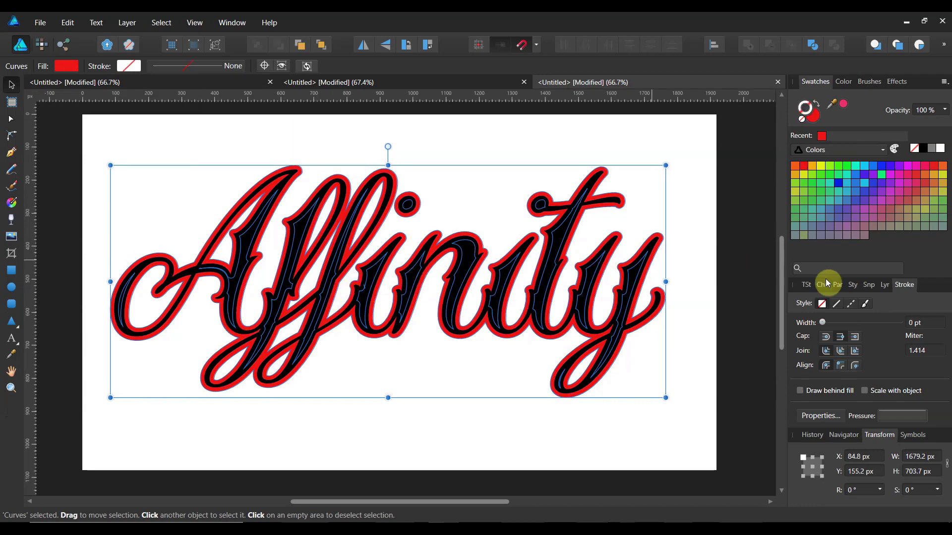
left_click(885, 286)
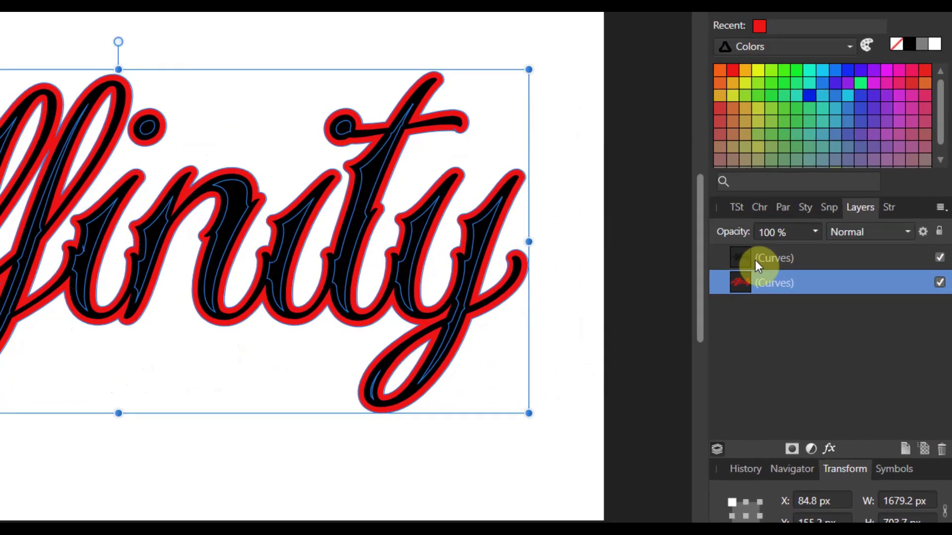
left_click(818, 295)
Toggle the black lettering's visibility to inspect the red outline shape beneath
left_click(534, 186)
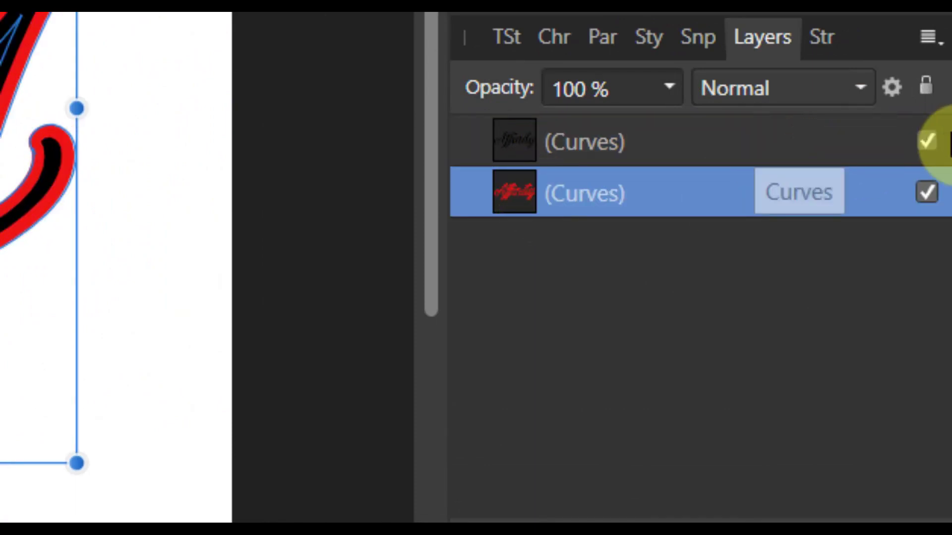
left_click(926, 141)
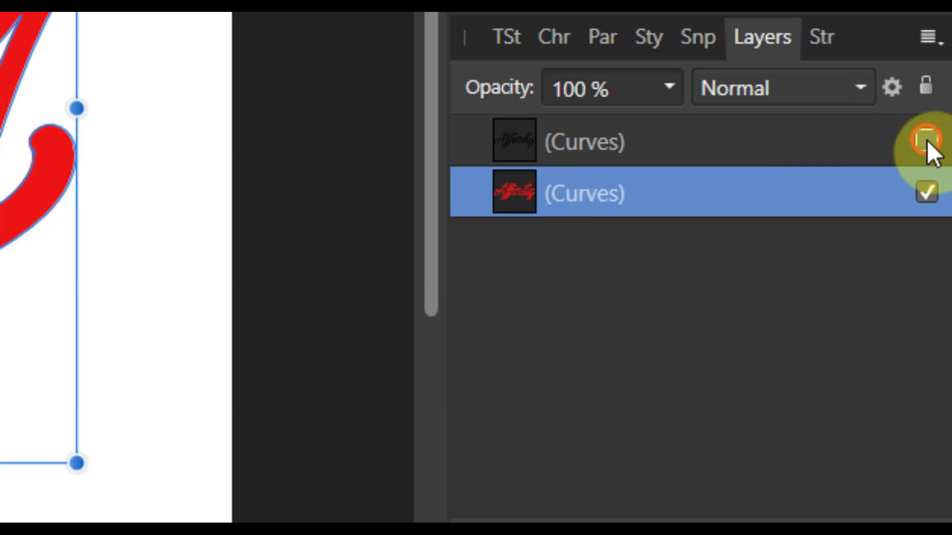
left_click(927, 141)
left_click(926, 141)
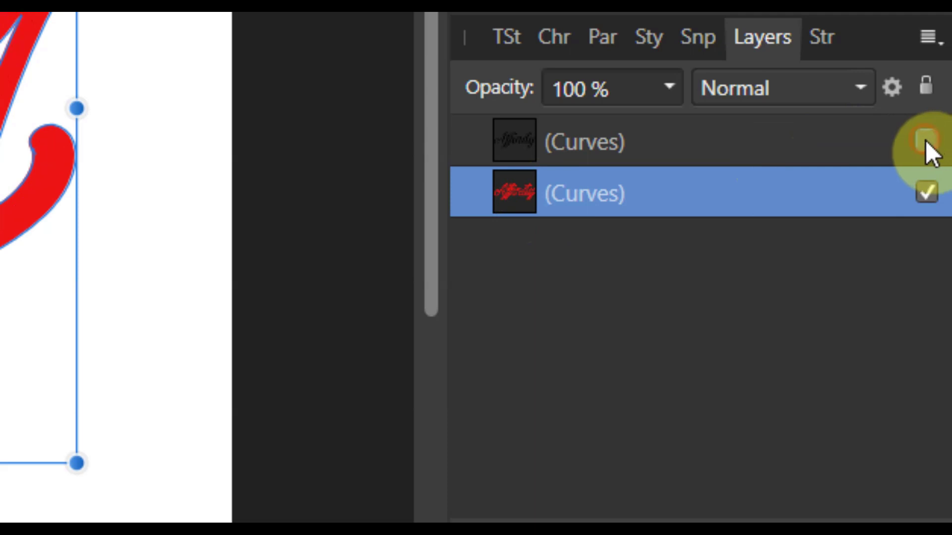
left_click(926, 140)
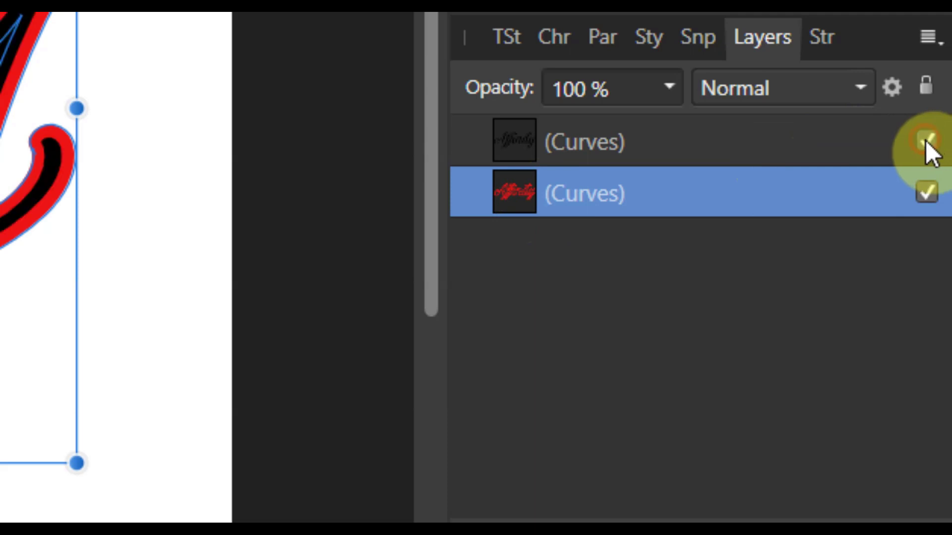
Duplicate the red outline shape and colour the bottom copy blue in stroke and fill
right_click(518, 194)
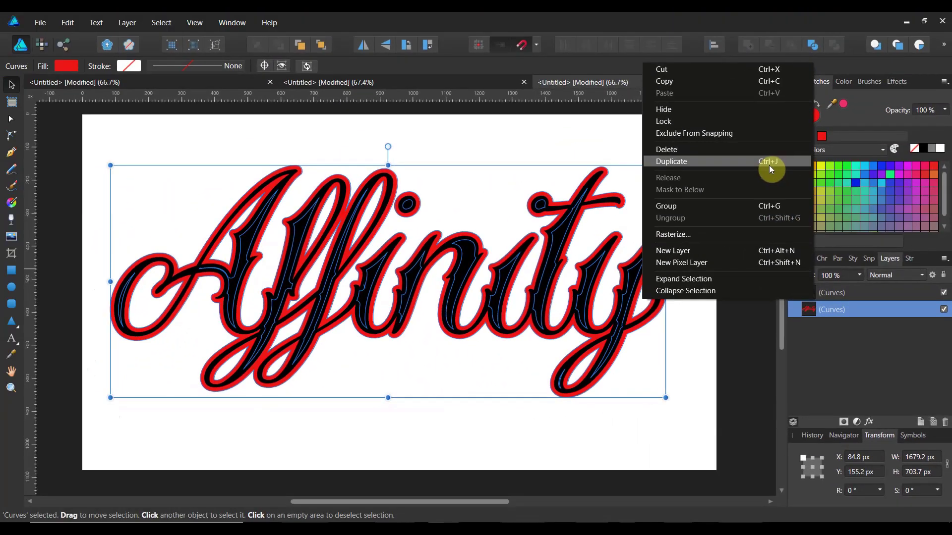
left_click(769, 165)
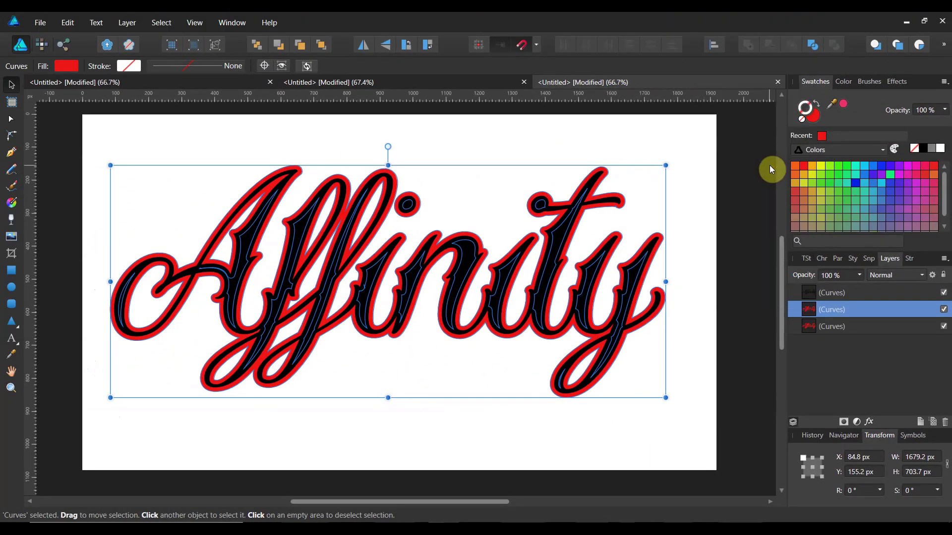
left_click(811, 324)
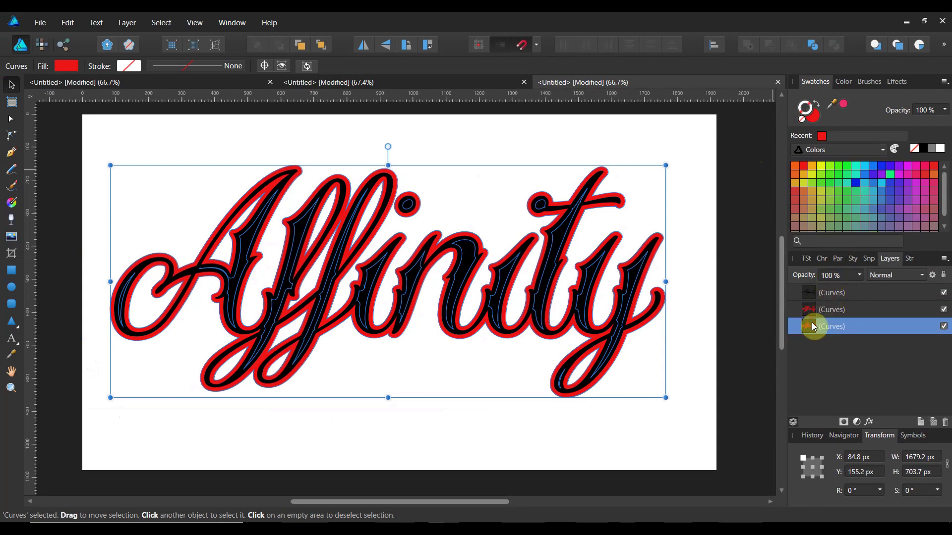
left_click(856, 183)
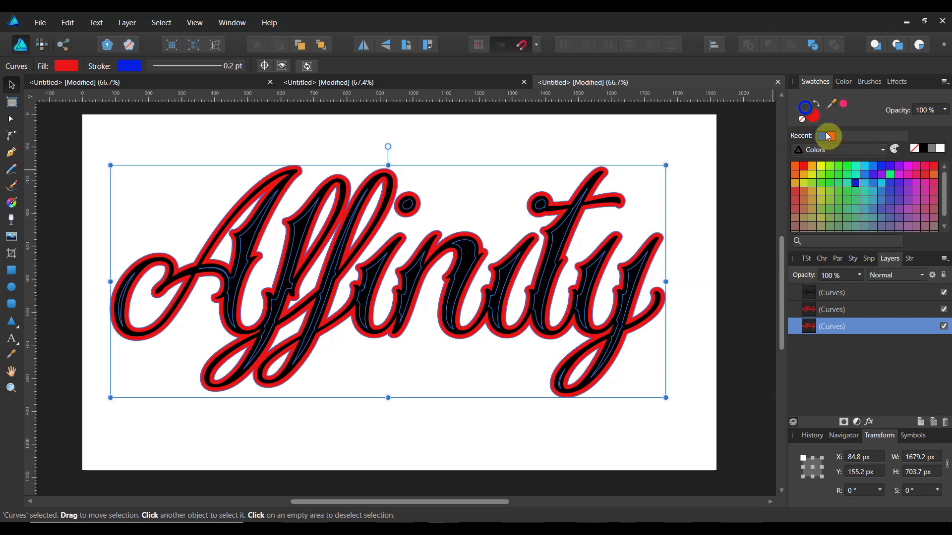
left_click(854, 181)
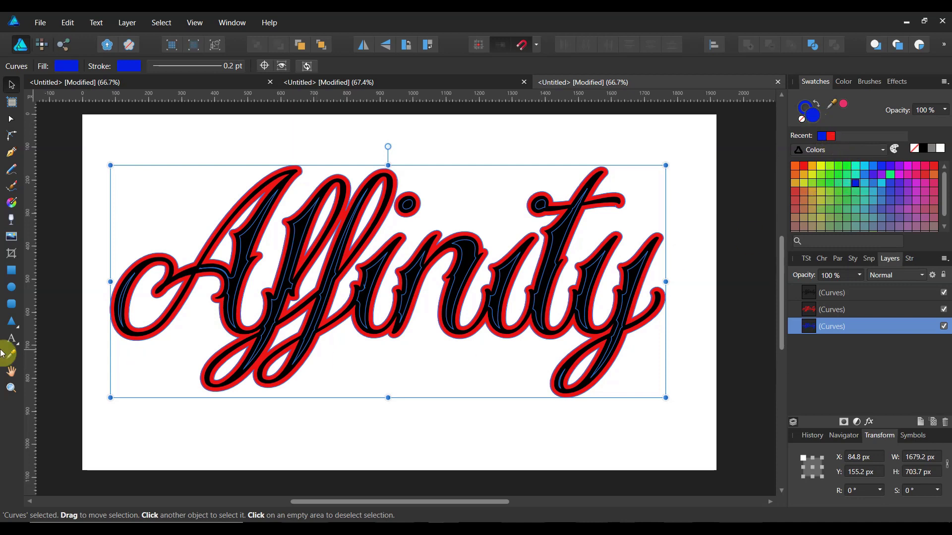
left_click(12, 390)
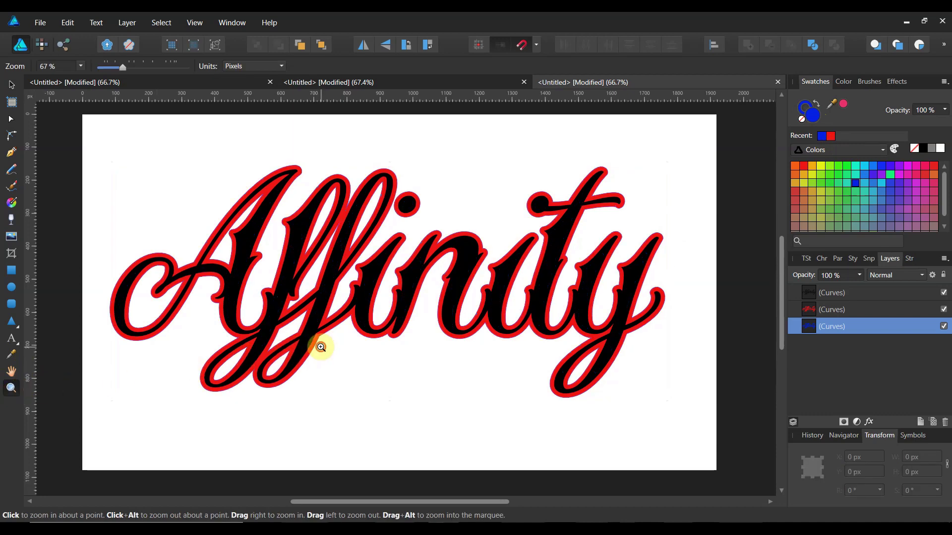
Zoom in on the lettering and offset the blue copy down-right as a shadow
left_click_drag(322, 347, 541, 304)
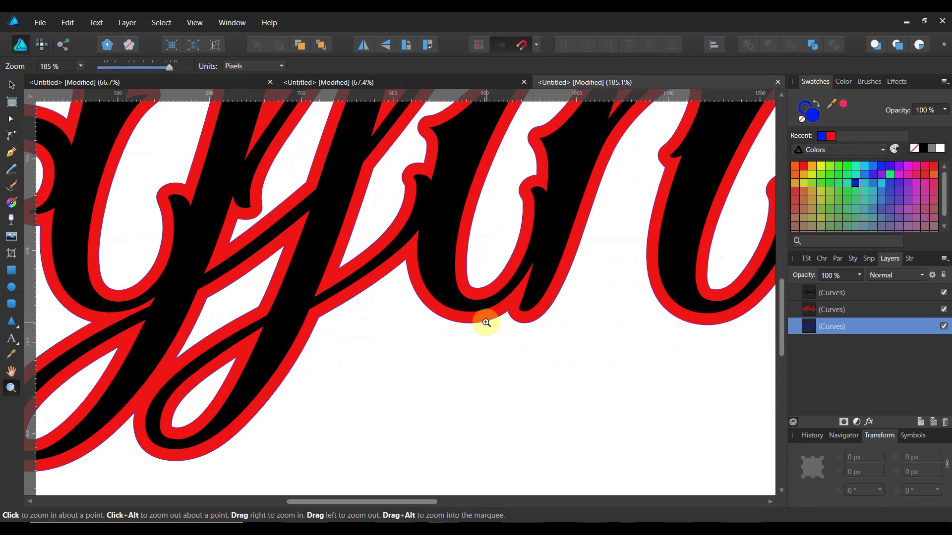
left_click(12, 86)
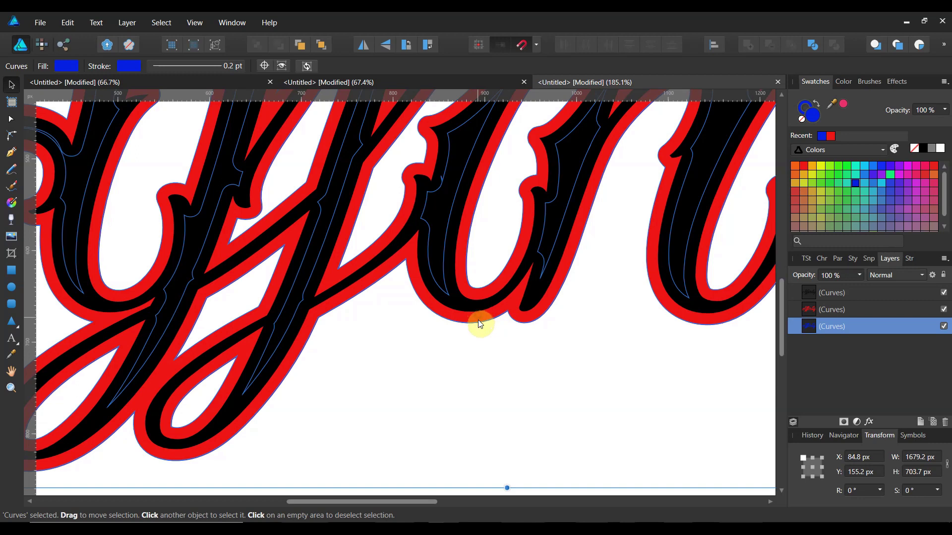
left_click_drag(480, 324, 490, 328)
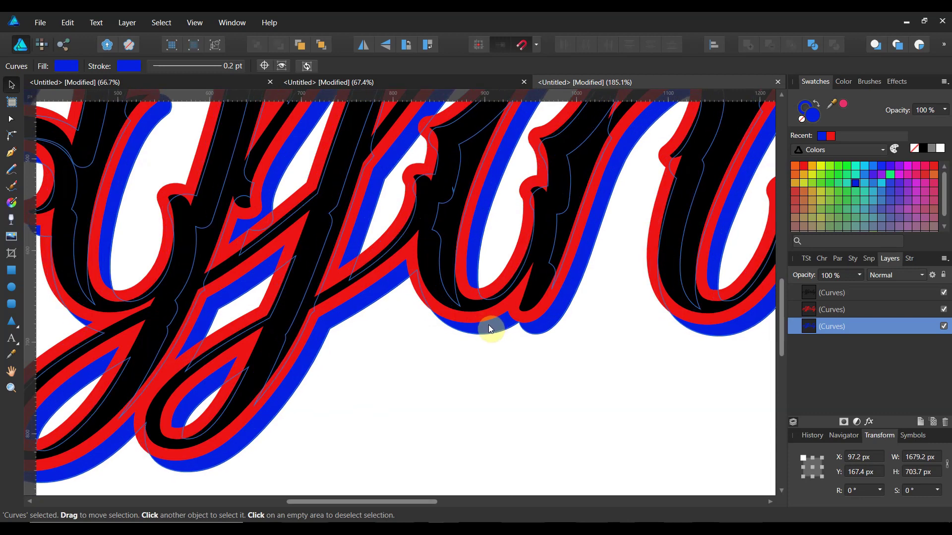
left_click_drag(488, 326, 488, 326)
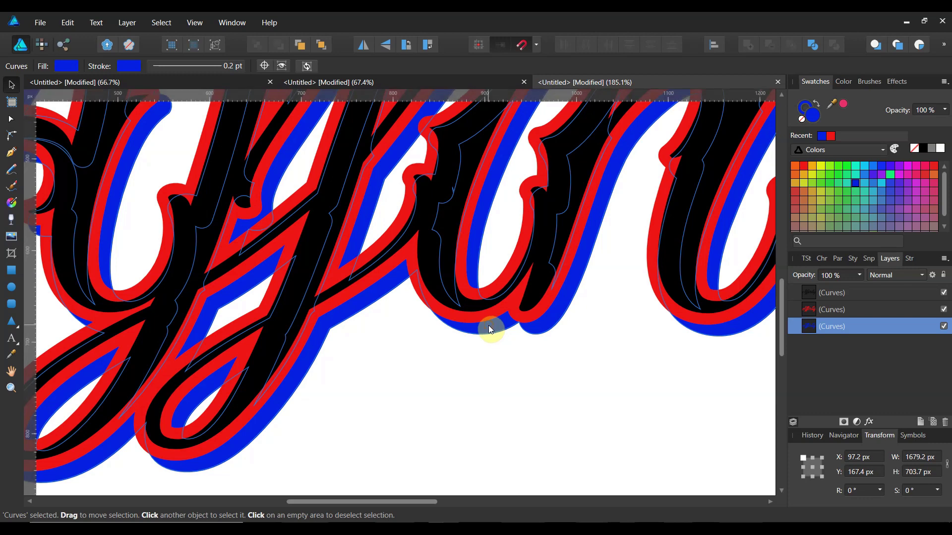
Subtract the red outline curves from the blue copy, leaving a white gap around the letters
left_click(811, 310, "shift")
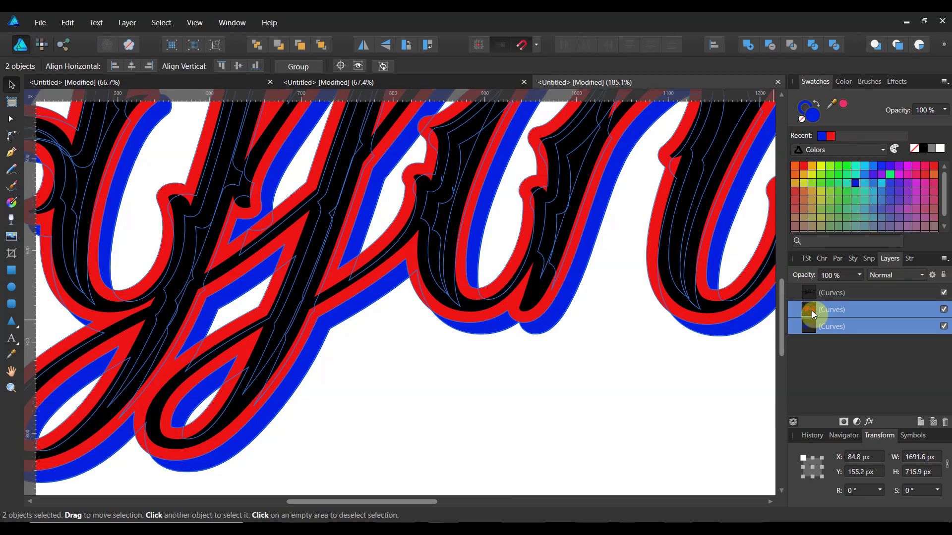
left_click(774, 50)
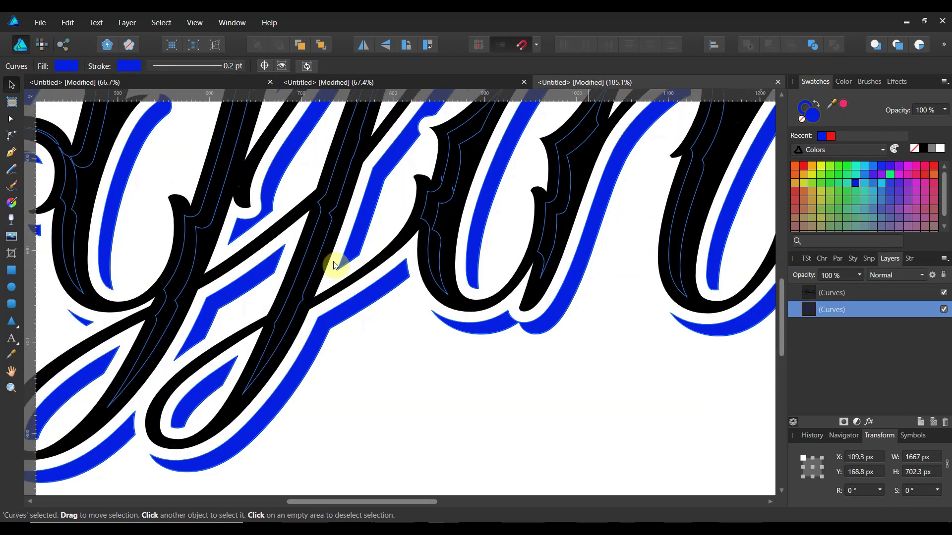
left_click(10, 390)
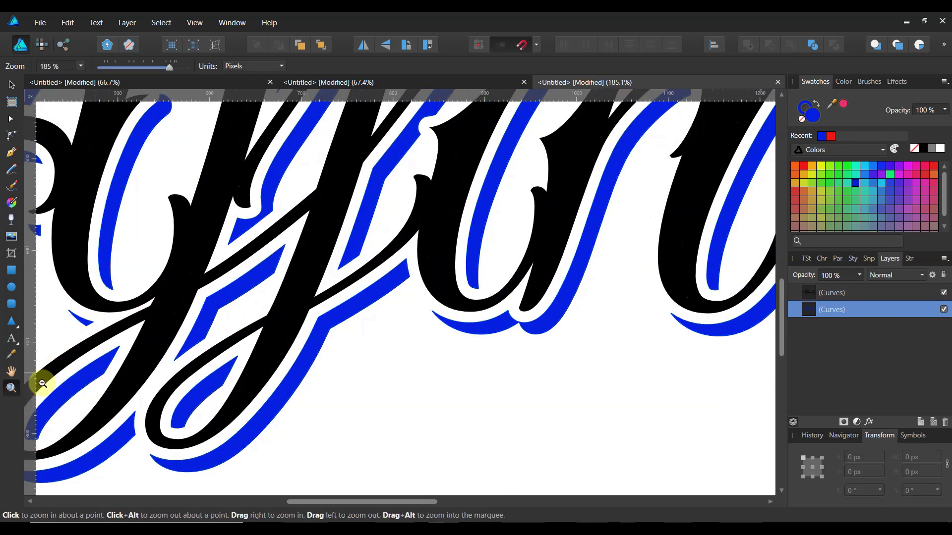
left_click_drag(580, 277, 434, 341)
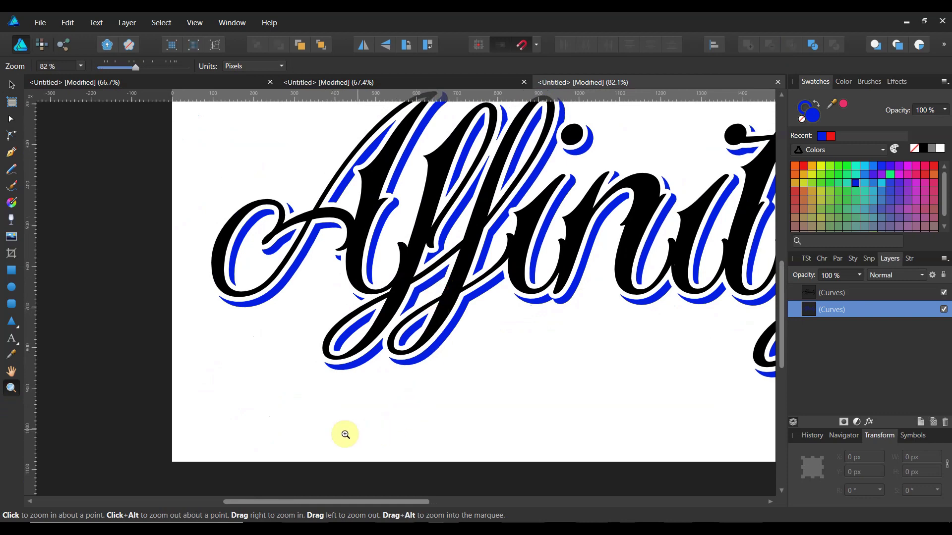
left_click_drag(331, 502, 407, 502)
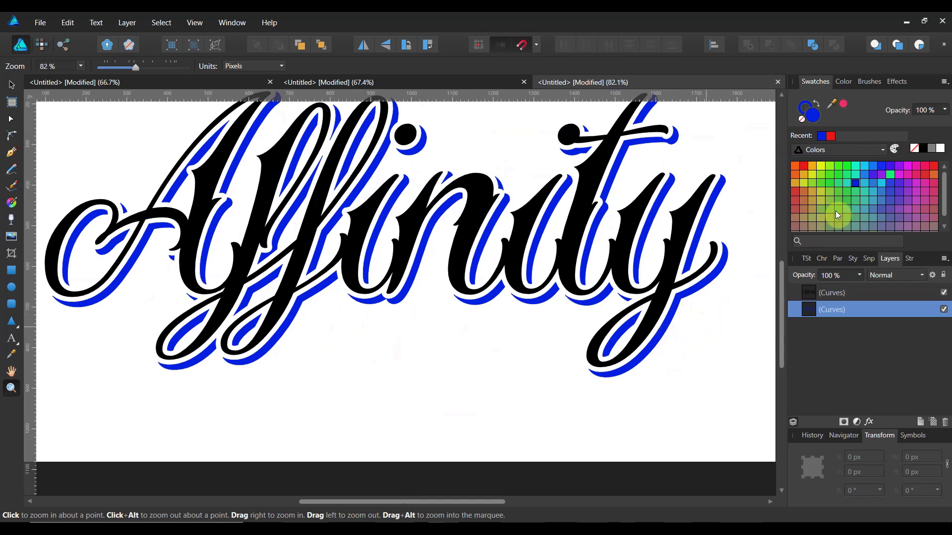
Fill the offset shadow pink and give it a 0.9 pt white stroke
left_click(916, 187)
left_click(844, 105)
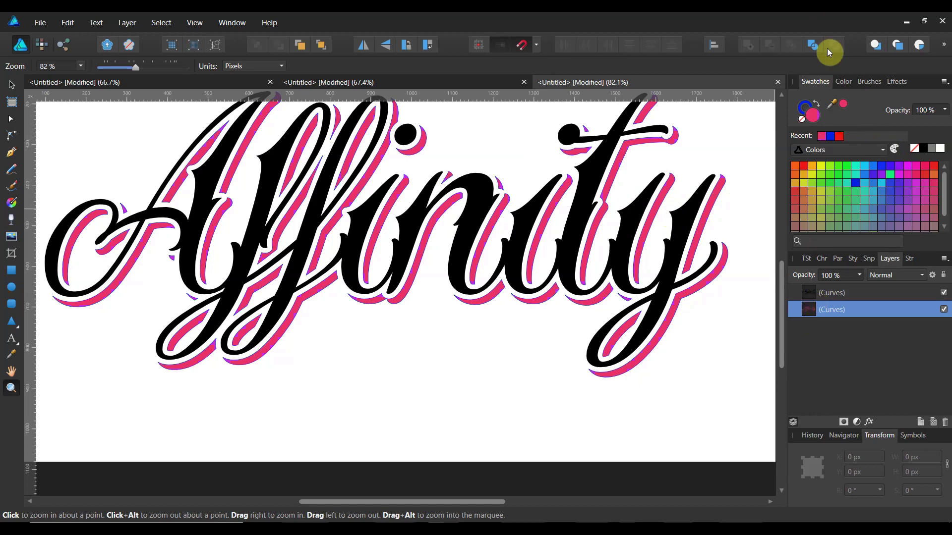
left_click(801, 105)
left_click(921, 149)
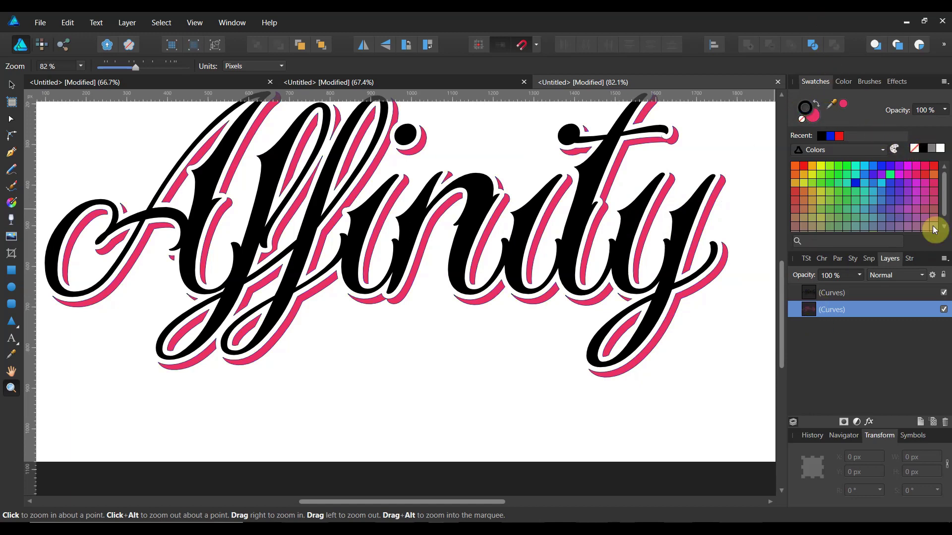
left_click(910, 259)
left_click_drag(826, 323, 838, 324)
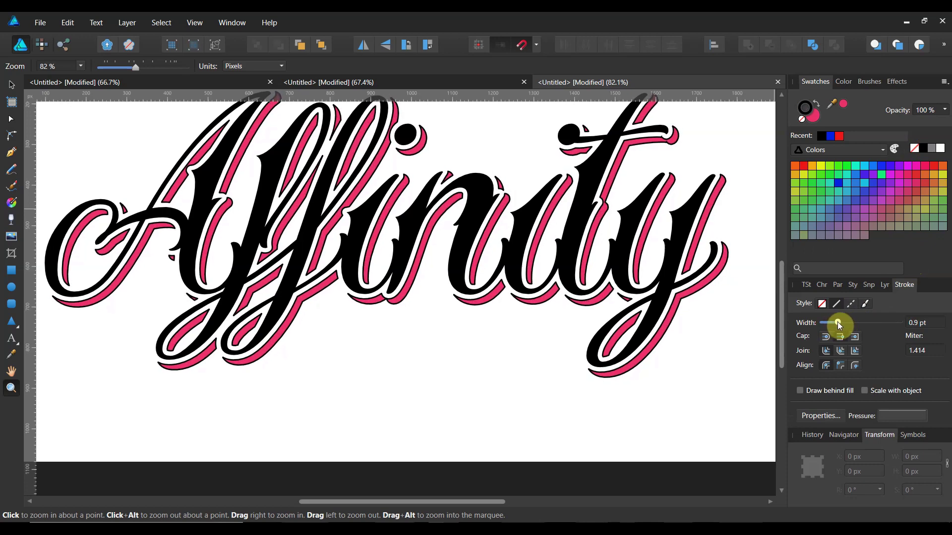
left_click(802, 119)
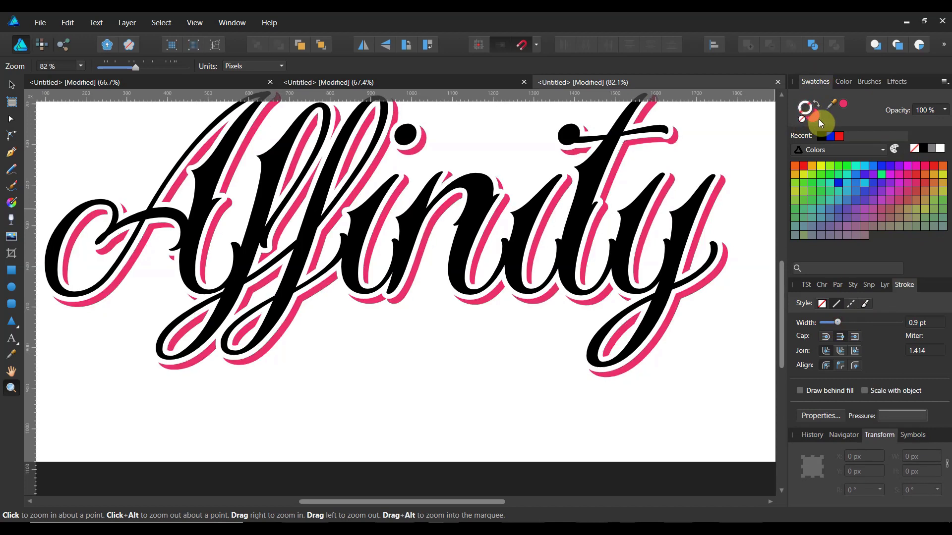
Apply a 0.2 px Gaussian Blur effect to the pink shadow layer
left_click(885, 285)
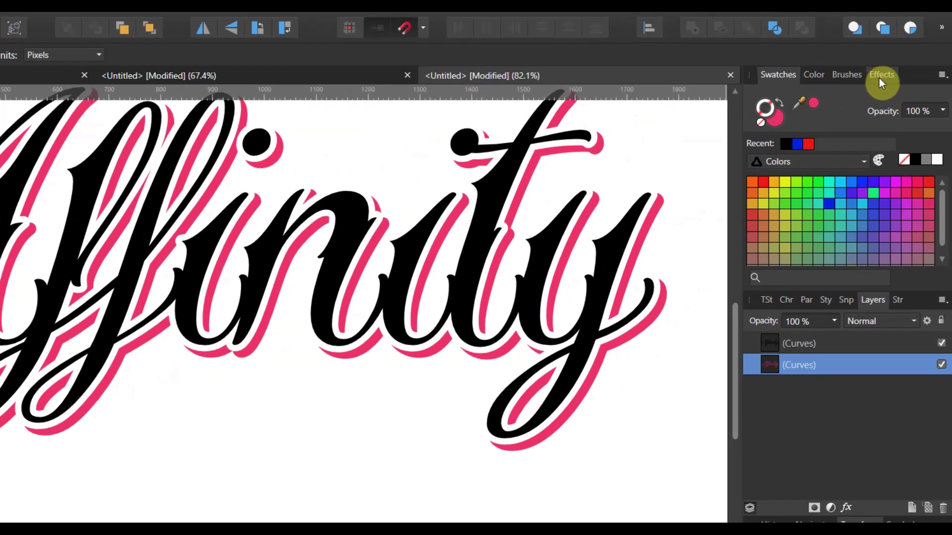
left_click(895, 82)
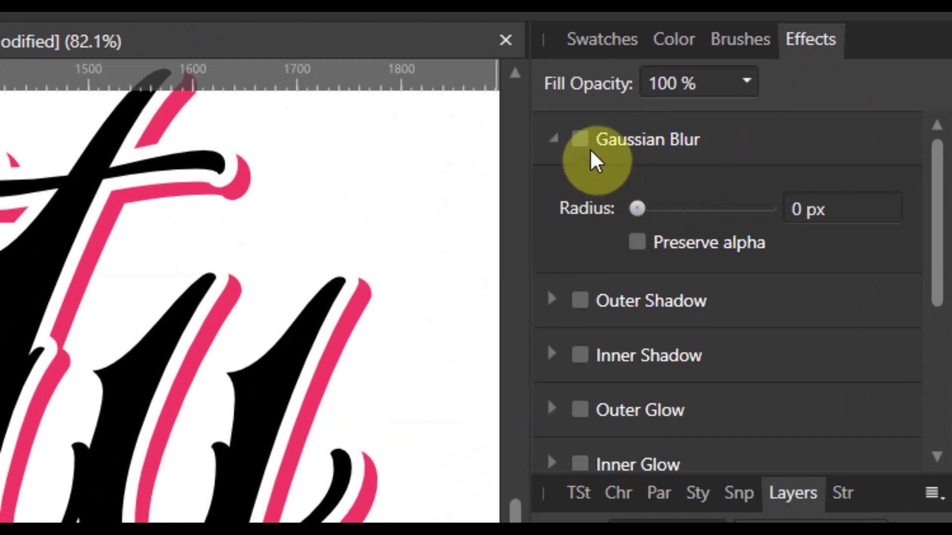
left_click(656, 134)
mouse_move(641, 209)
left_mouse_down()
mouse_move(674, 215)
mouse_move(644, 217)
left_mouse_up()
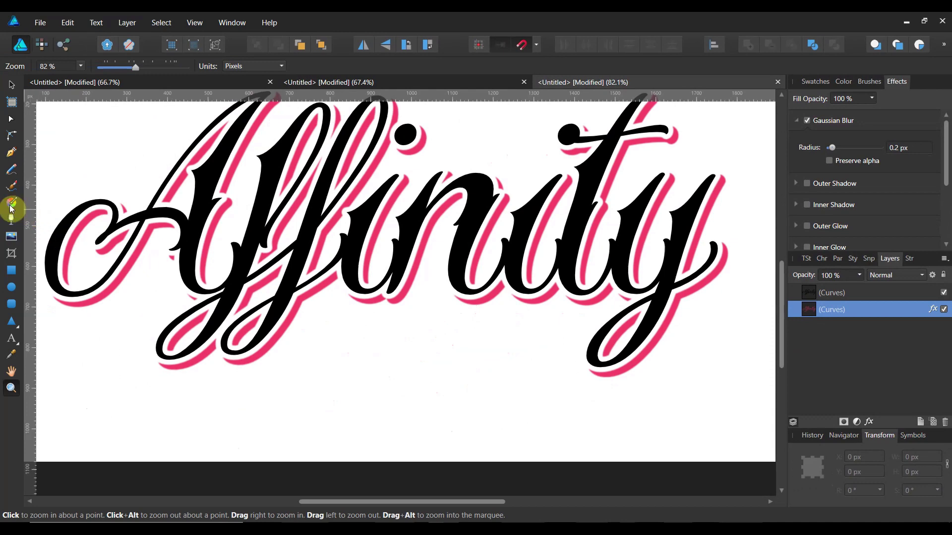
Give the shadow a linear gradient from deep pink at lower left to near-white pink at upper right
left_click(12, 205)
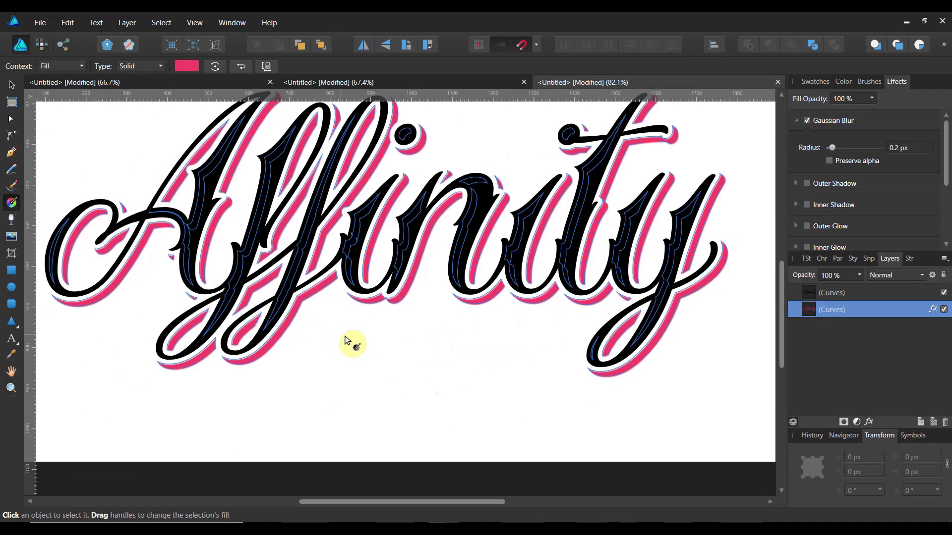
mouse_move(353, 323)
left_mouse_down()
mouse_move(433, 181)
mouse_move(464, 152)
mouse_move(496, 146)
mouse_move(460, 131)
left_mouse_up()
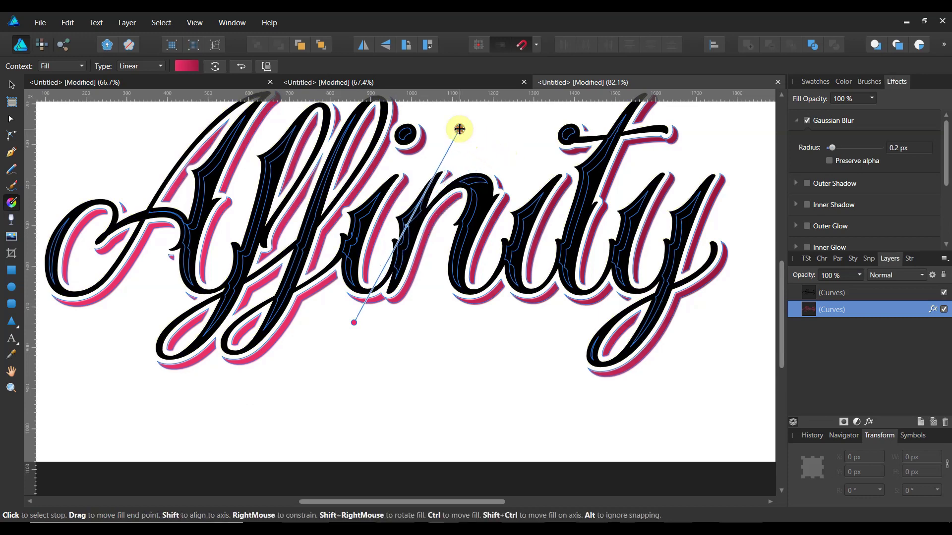
left_click(194, 67)
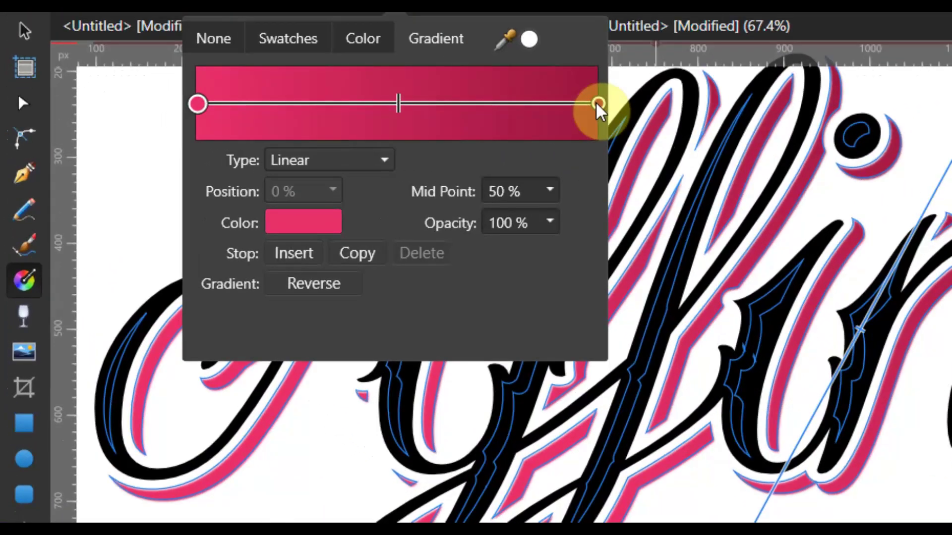
left_click(599, 105)
left_click(300, 223)
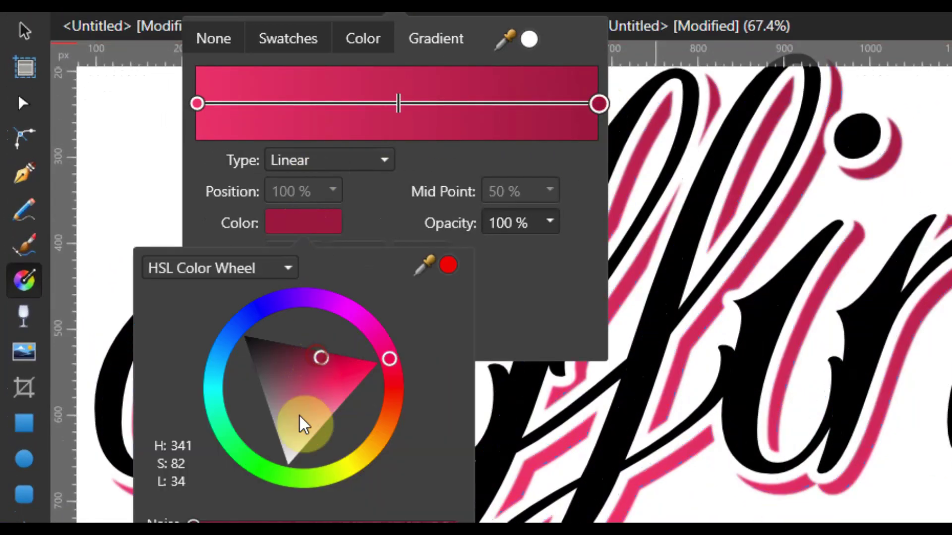
left_click(296, 431)
left_click_drag(286, 455, 323, 424)
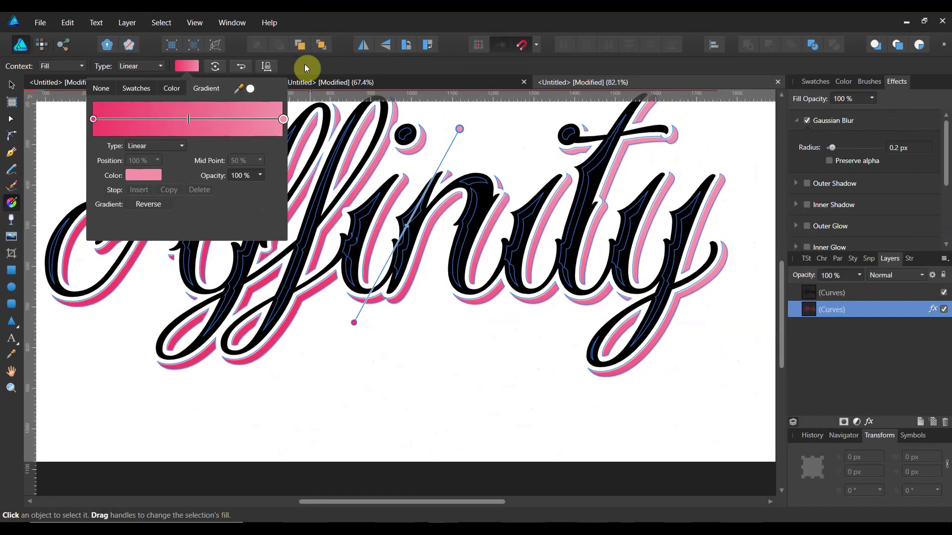
left_click(480, 32)
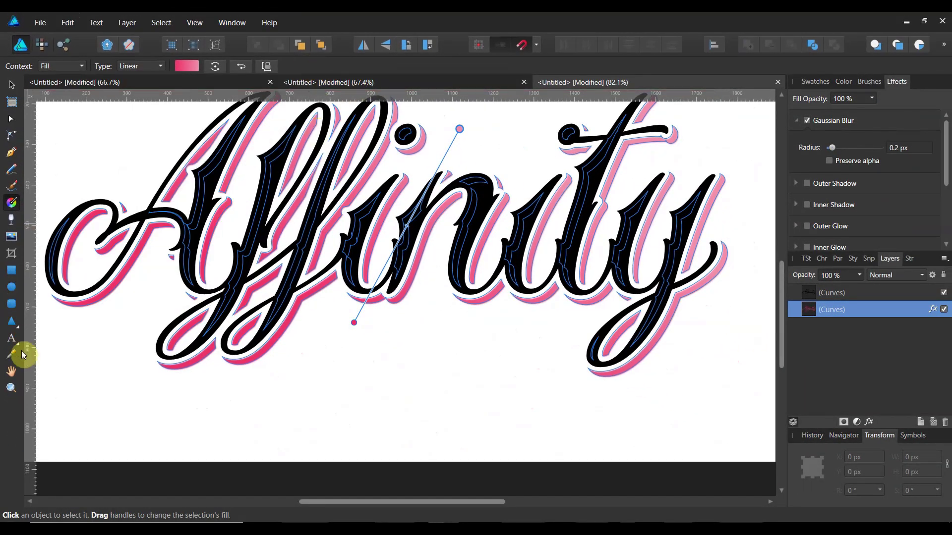
left_click(11, 388)
left_click_drag(358, 322, 180, 304)
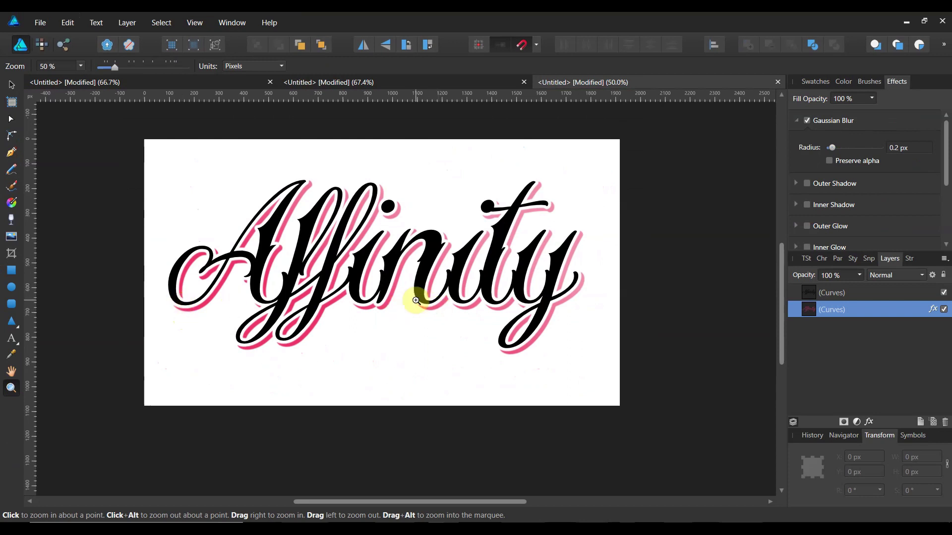